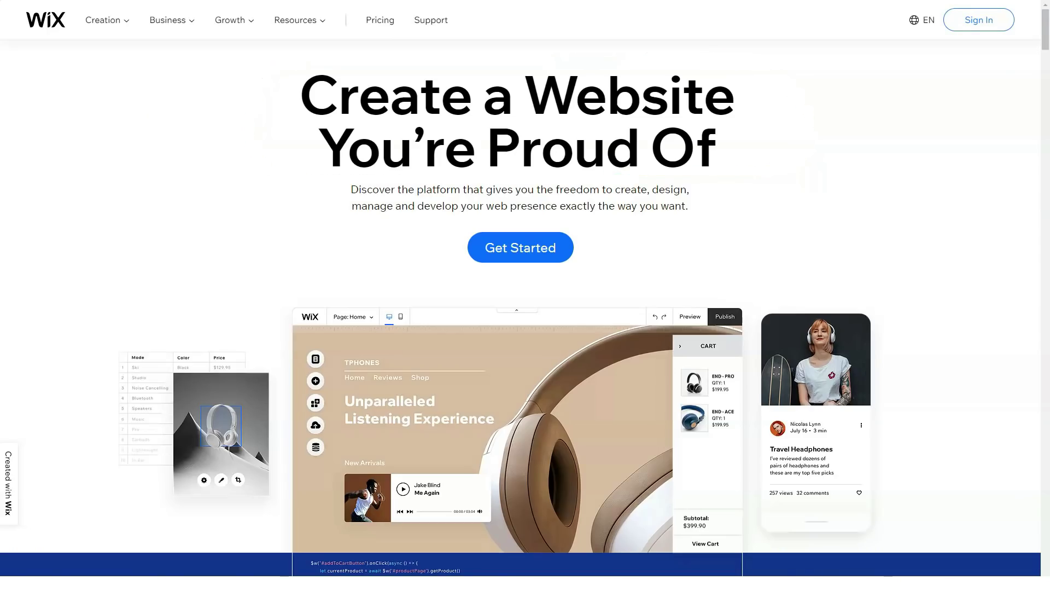
pyautogui.scroll(-3, 526, 329)
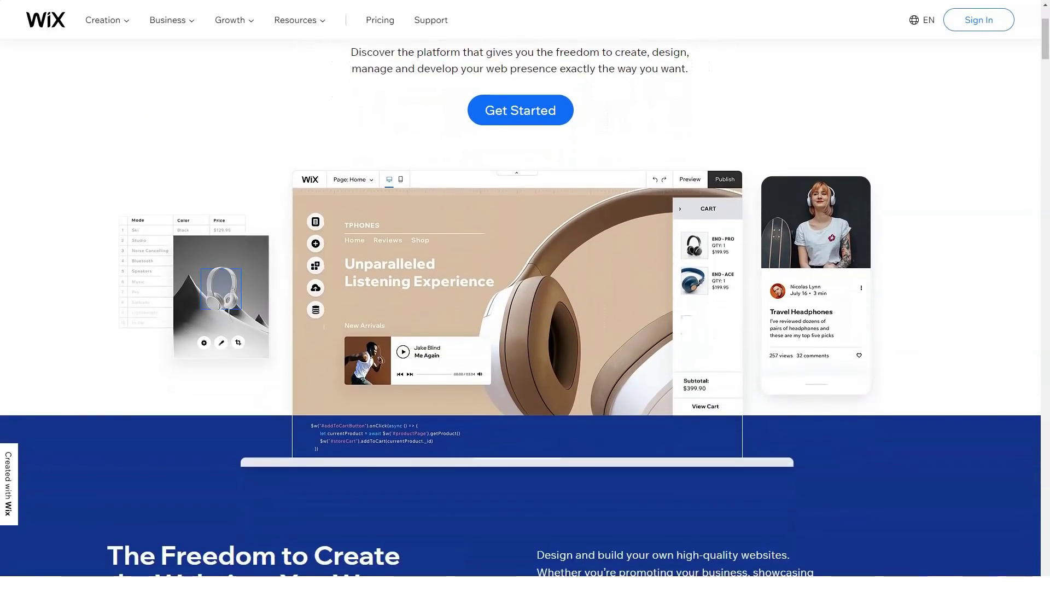
pyautogui.scroll(-2, 525, 328)
pyautogui.scroll(-2, 525, 328)
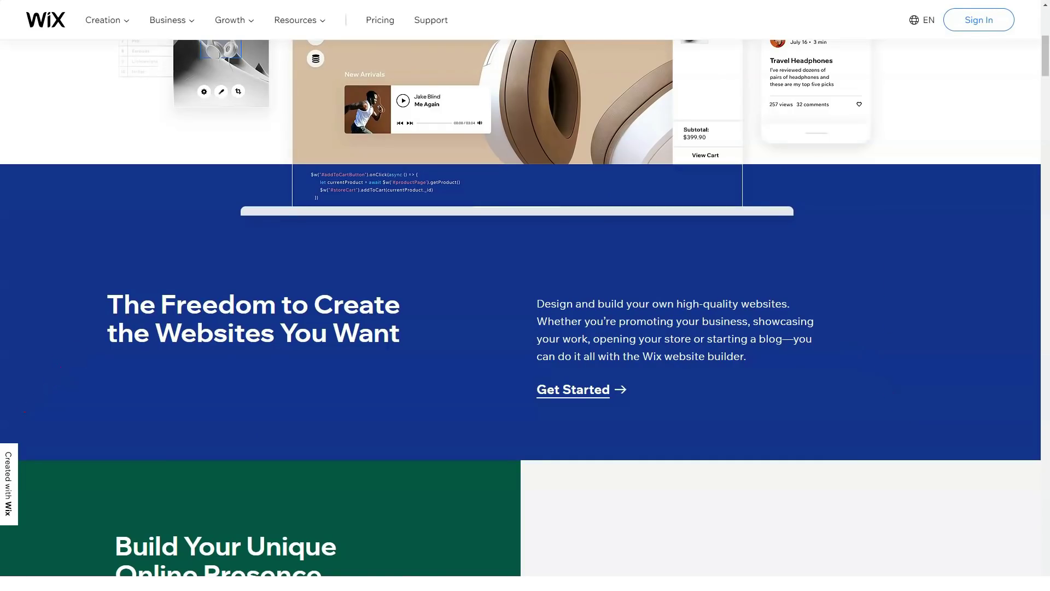
pyautogui.scroll(-2, 526, 328)
pyautogui.scroll(-3, 525, 328)
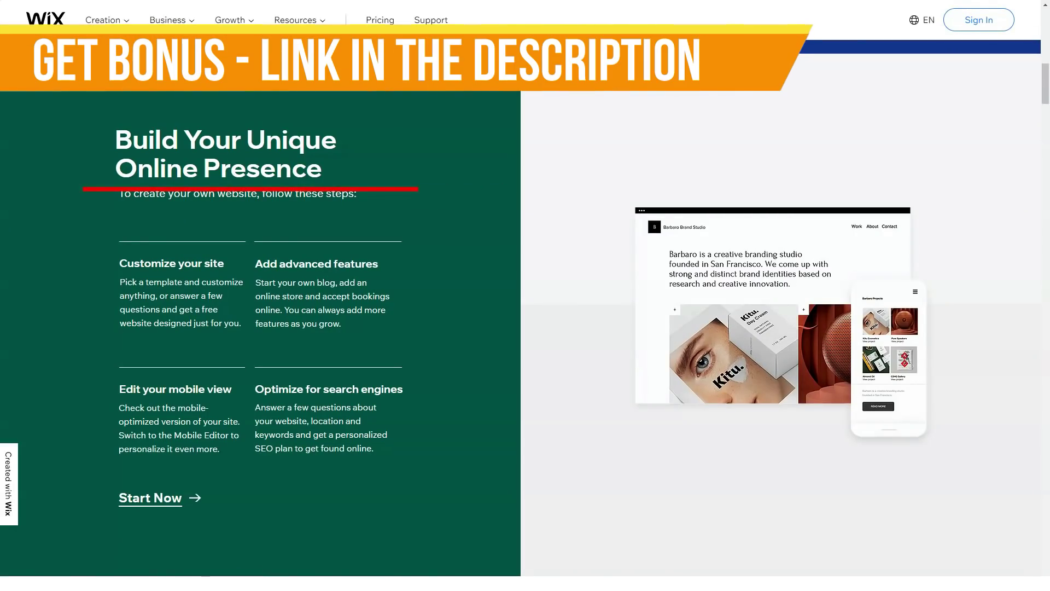
pyautogui.scroll(-1, 525, 328)
pyautogui.scroll(-2, 525, 328)
pyautogui.scroll(-2, 525, 328)
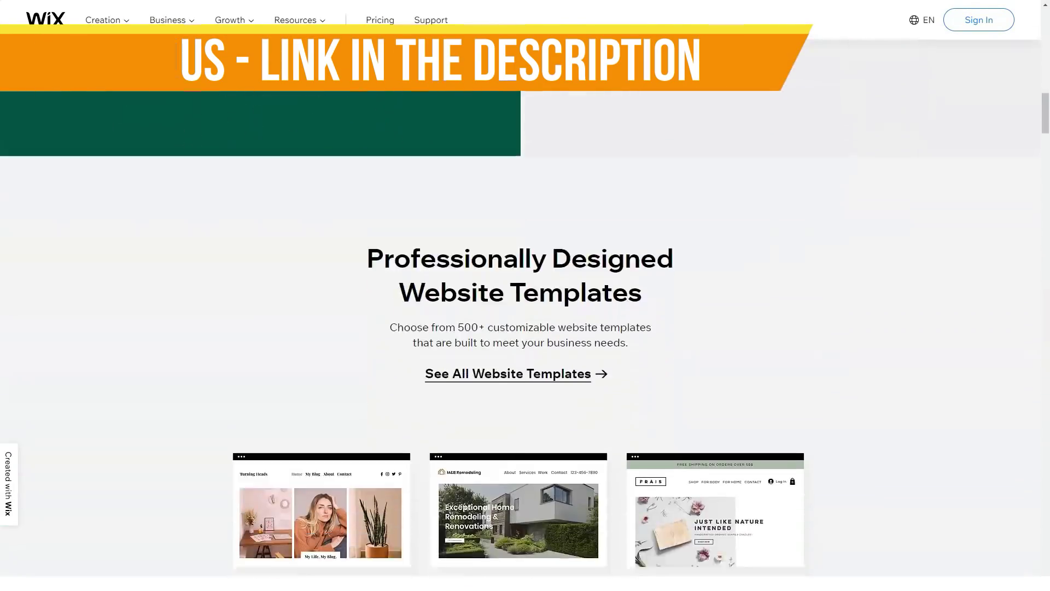
pyautogui.scroll(-2, 525, 328)
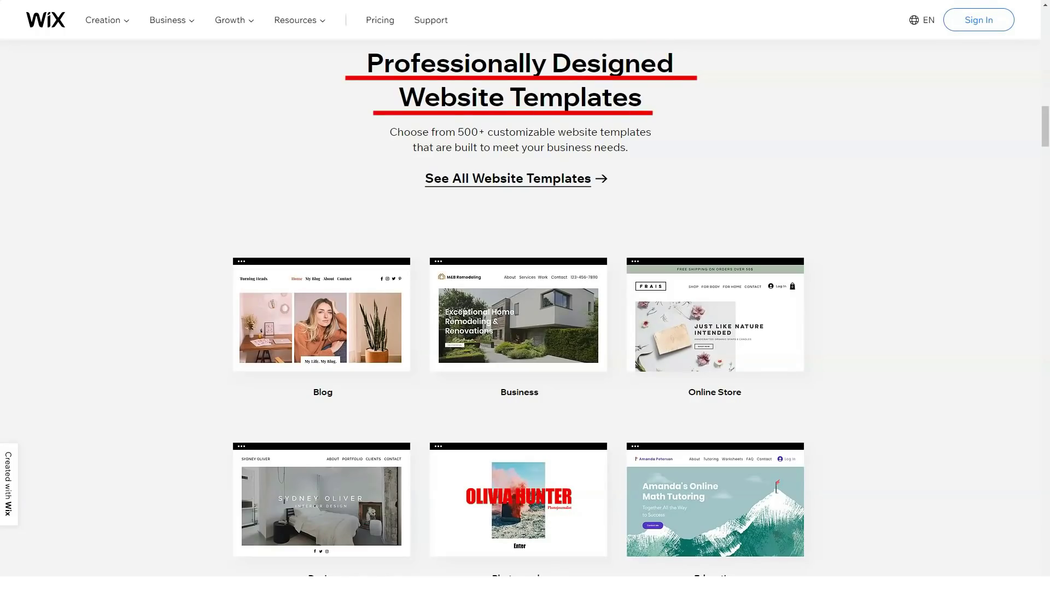
pyautogui.scroll(-1, 525, 328)
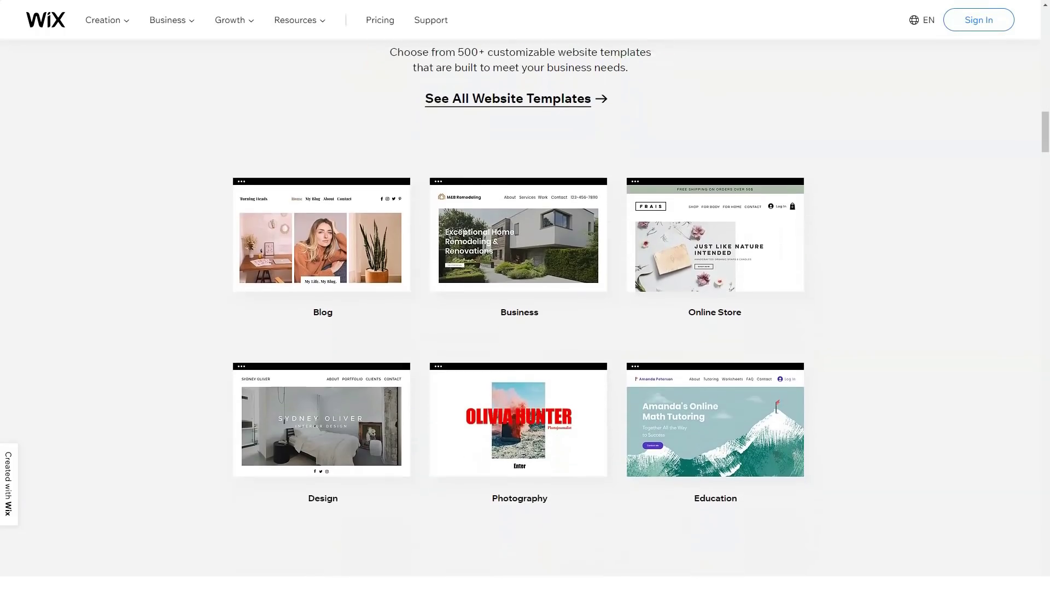
pyautogui.scroll(-1, 526, 328)
pyautogui.scroll(-2, 525, 329)
pyautogui.scroll(-1, 526, 328)
pyautogui.scroll(-2, 526, 328)
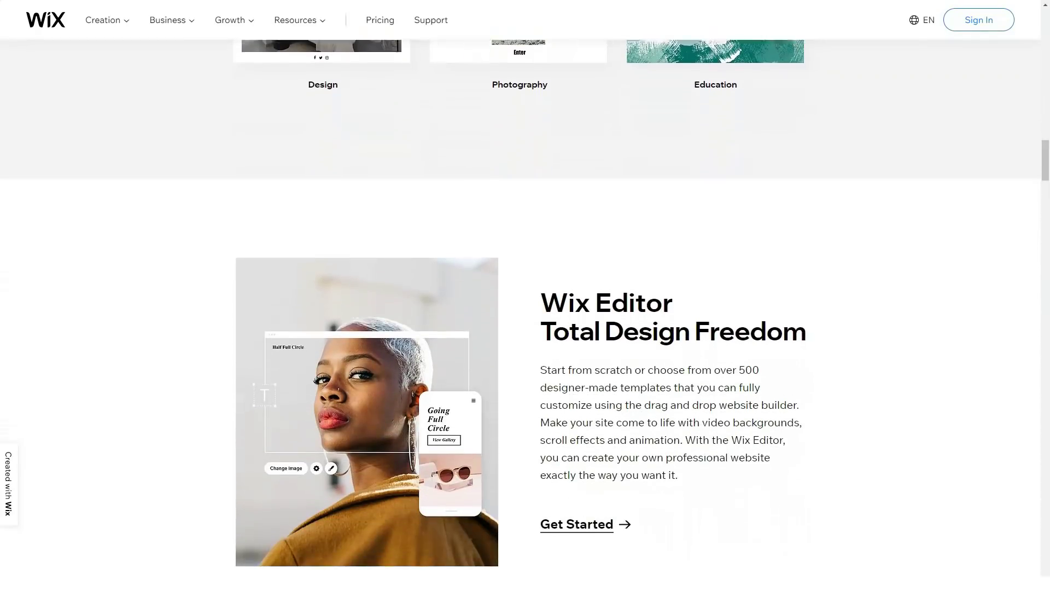
pyautogui.scroll(-1, 525, 328)
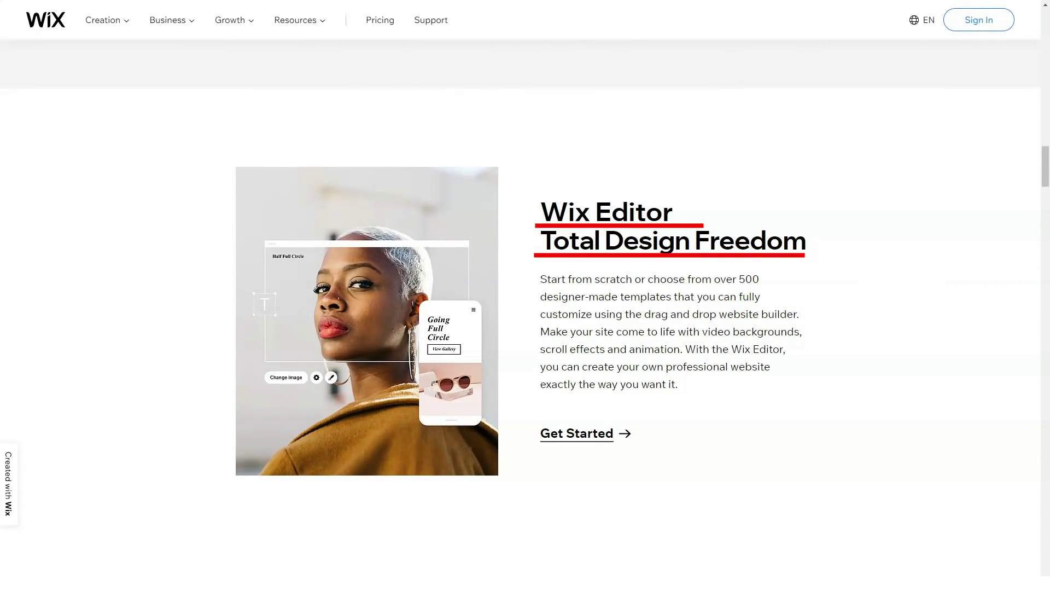
pyautogui.scroll(-2, 525, 329)
pyautogui.scroll(-2, 526, 328)
pyautogui.scroll(-2, 525, 328)
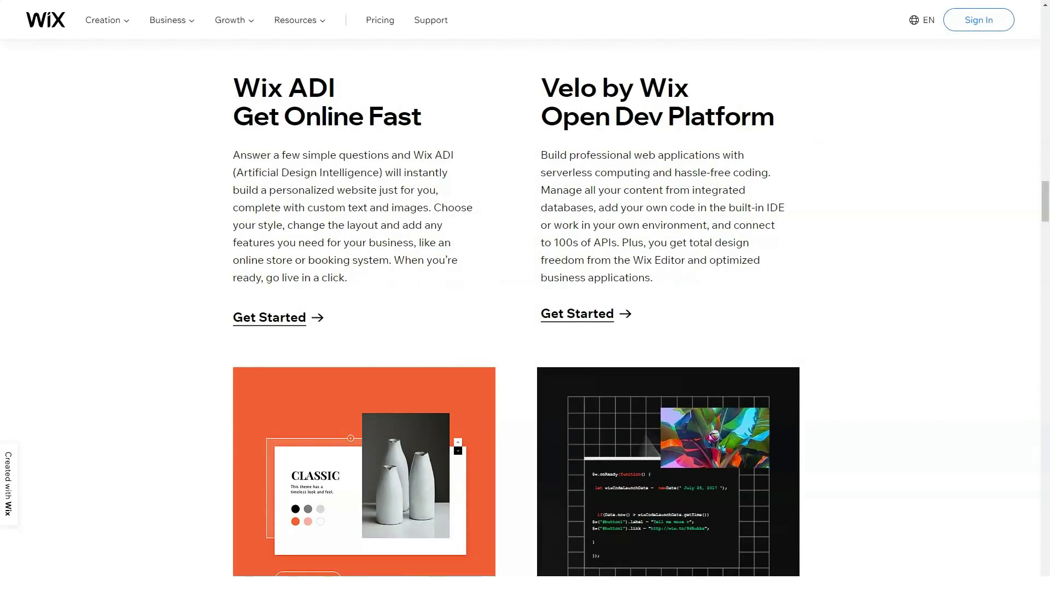
pyautogui.scroll(-2, 526, 329)
pyautogui.scroll(-1, 526, 328)
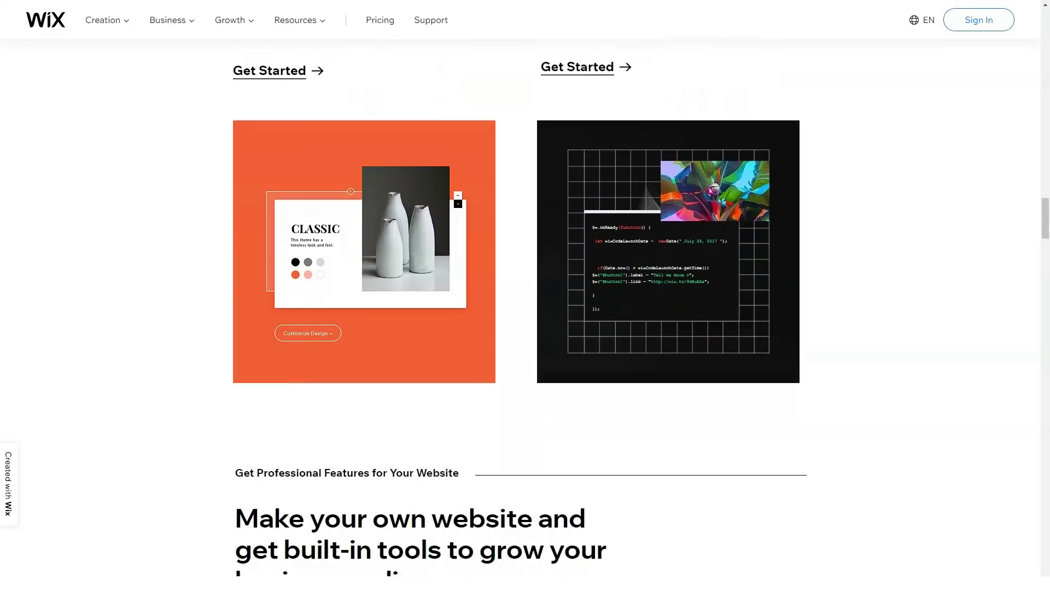
pyautogui.scroll(-1, 525, 328)
pyautogui.scroll(-1, 525, 329)
pyautogui.scroll(-1, 525, 328)
pyautogui.scroll(-1, 525, 328)
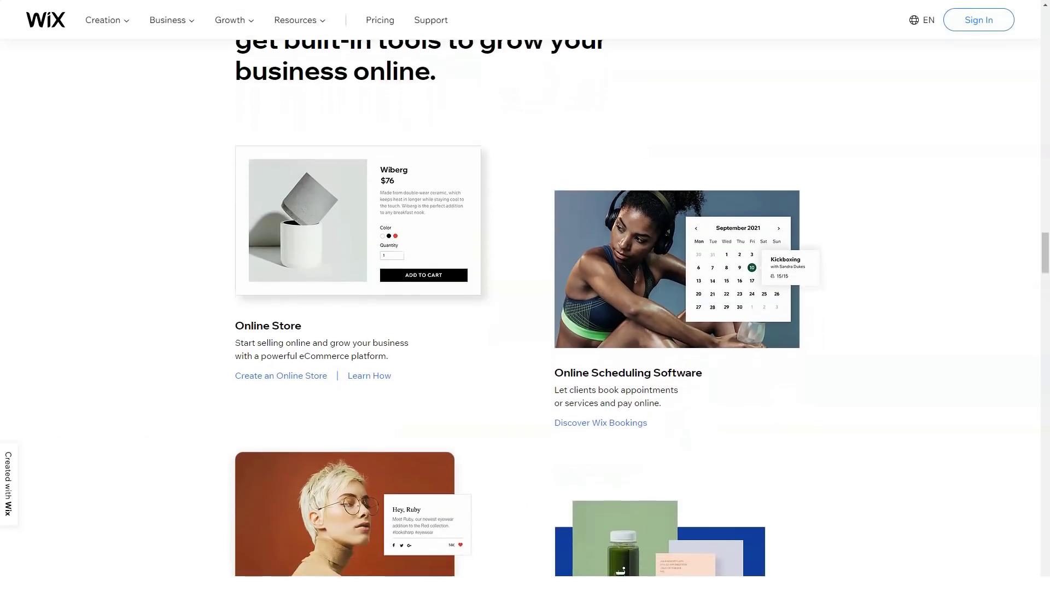
pyautogui.scroll(-1, 525, 311)
pyautogui.scroll(-1, 525, 312)
pyautogui.scroll(-1, 525, 311)
pyautogui.scroll(-1, 526, 312)
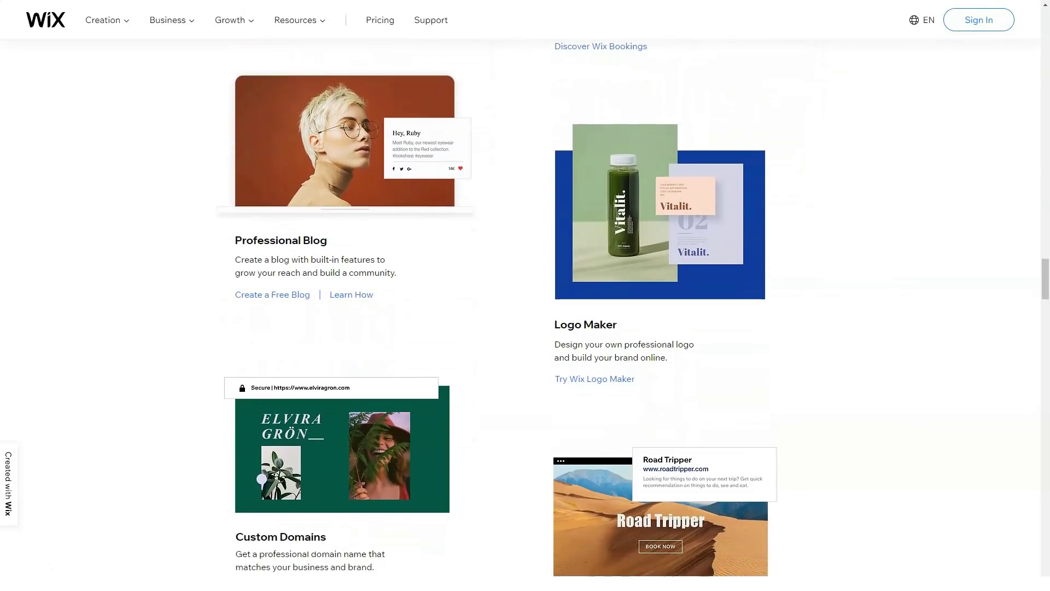
pyautogui.scroll(-1, 525, 313)
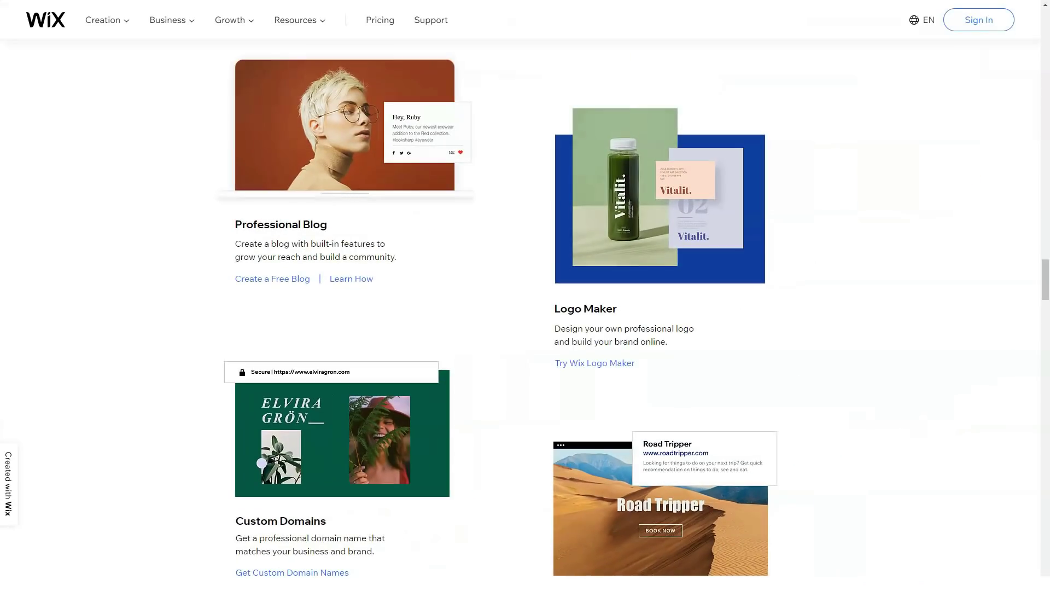
pyautogui.scroll(-1, 498, 312)
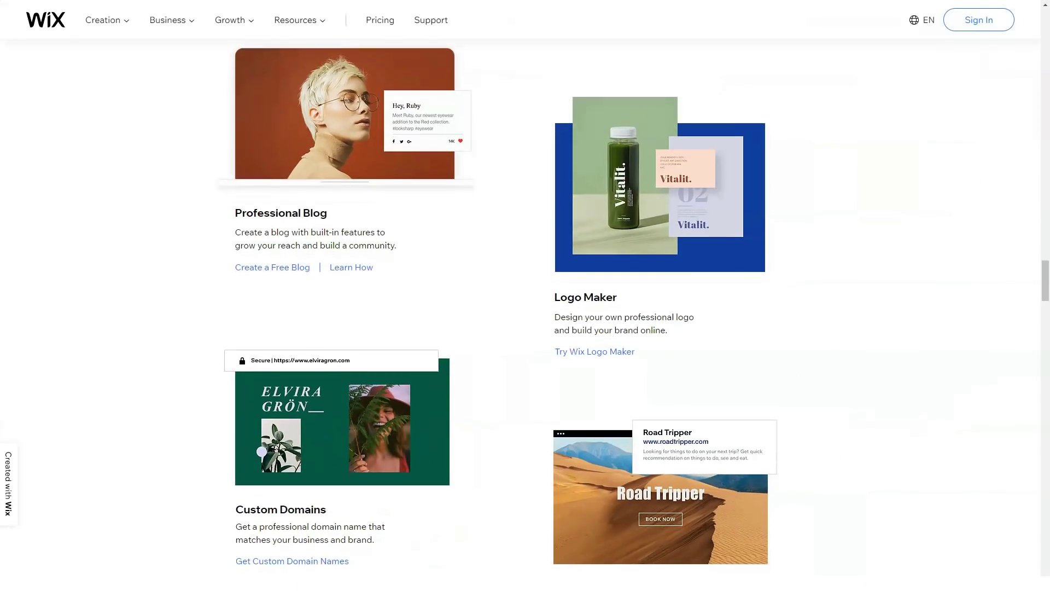
pyautogui.scroll(-1, 498, 312)
pyautogui.scroll(-1, 498, 311)
pyautogui.scroll(-1, 498, 311)
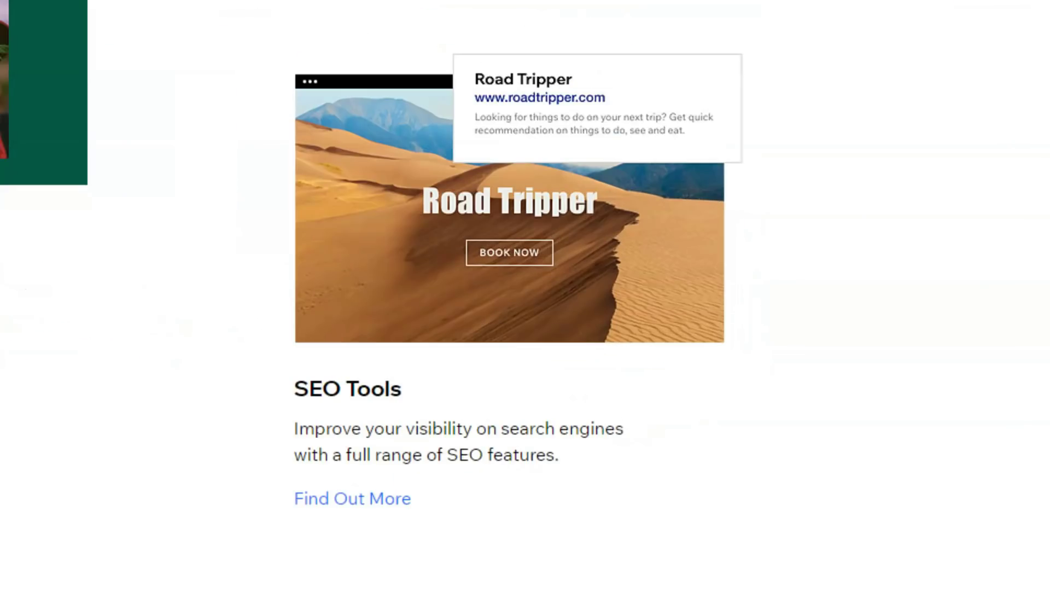
pyautogui.scroll(-2, 525, 308)
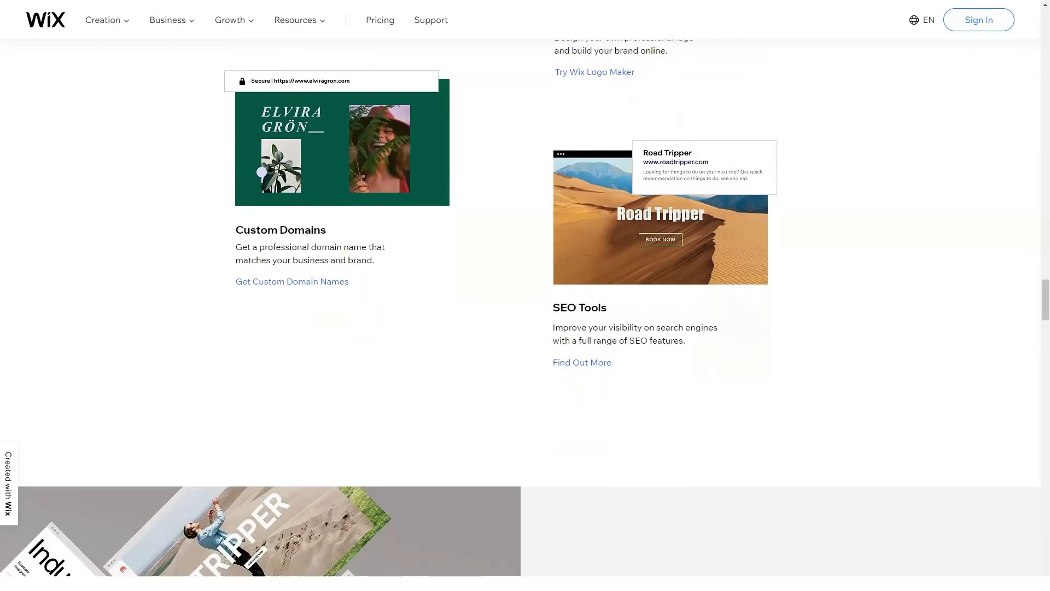
pyautogui.scroll(-1, 525, 328)
pyautogui.scroll(-1, 526, 328)
pyautogui.scroll(-1, 525, 328)
pyautogui.scroll(-1, 525, 328)
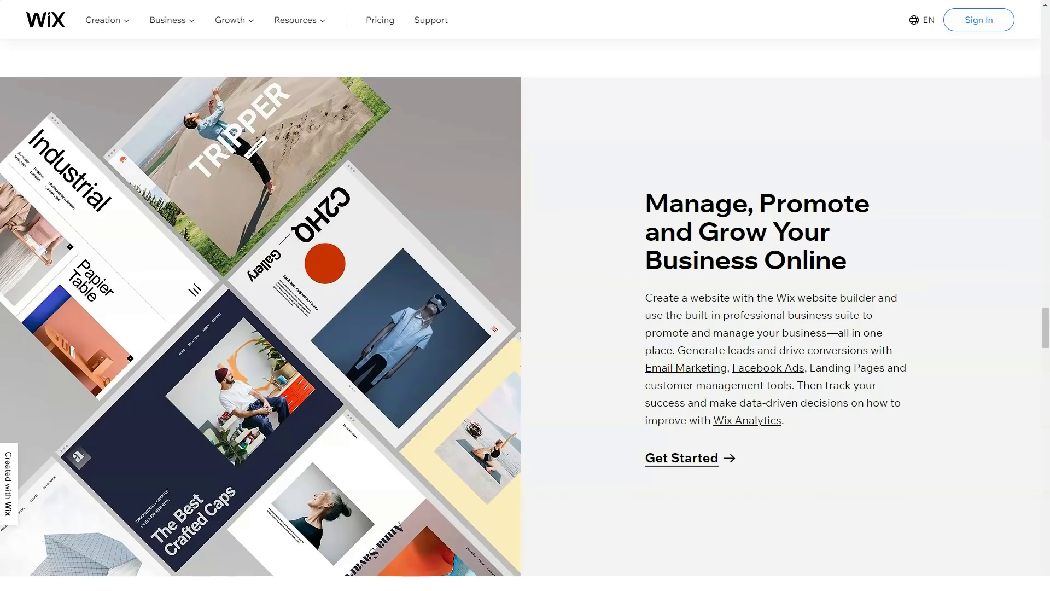
pyautogui.scroll(-2, 526, 329)
pyautogui.scroll(-2, 525, 328)
pyautogui.scroll(-1, 526, 329)
pyautogui.scroll(-1, 526, 329)
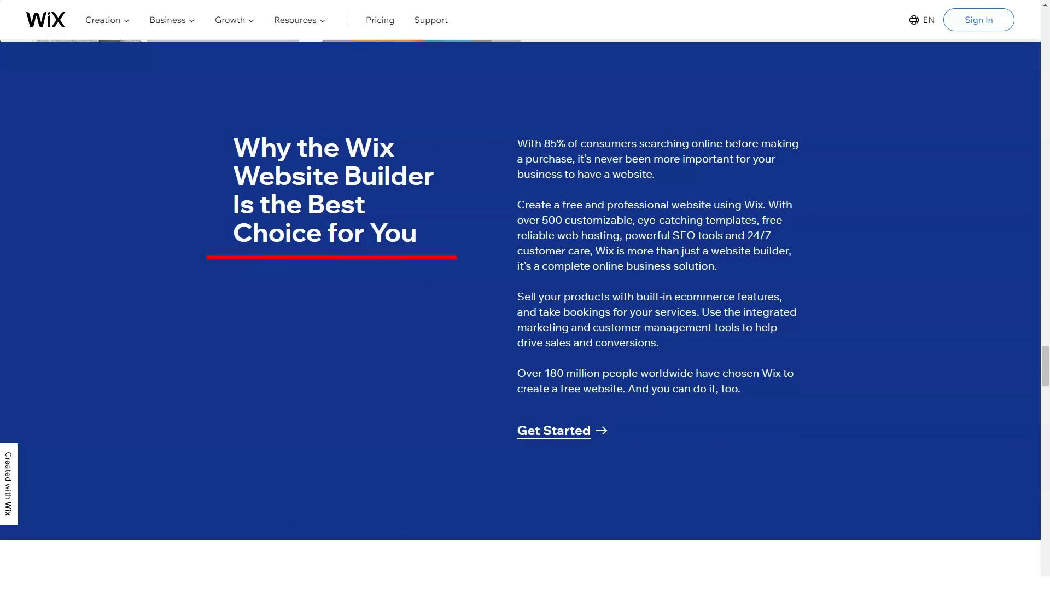
pyautogui.scroll(-2, 525, 329)
pyautogui.scroll(-1, 526, 328)
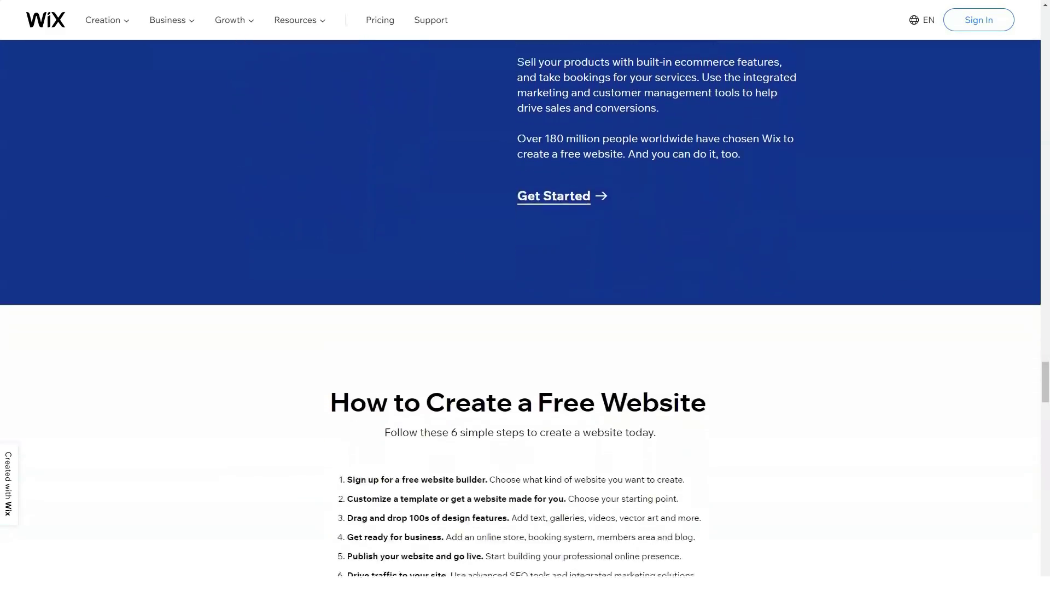
pyautogui.scroll(-1, 526, 329)
pyautogui.scroll(-1, 525, 328)
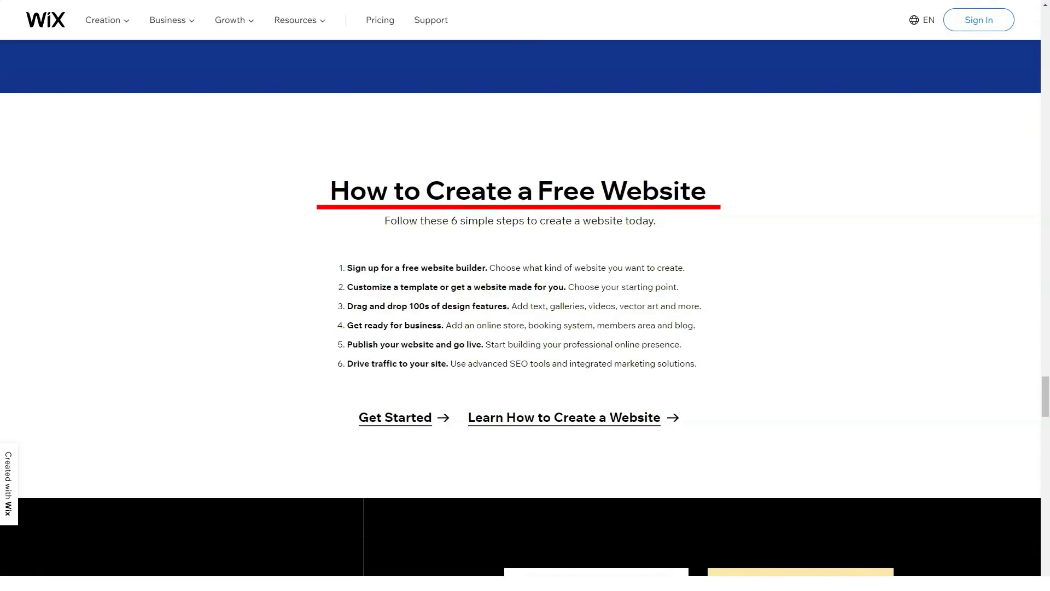
pyautogui.scroll(-1, 525, 328)
pyautogui.scroll(-1, 526, 329)
pyautogui.scroll(-1, 525, 328)
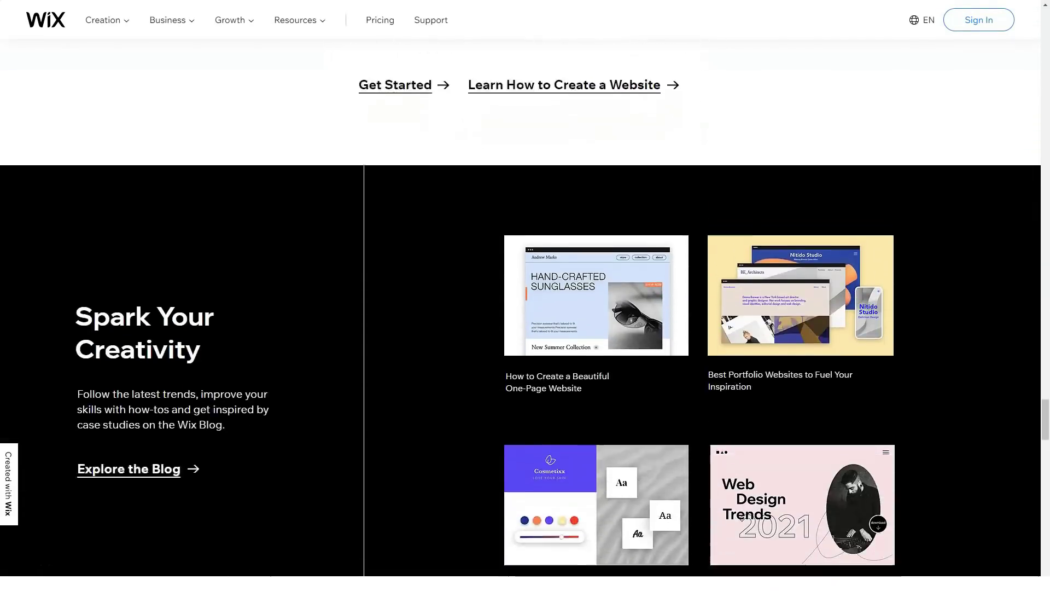
pyautogui.scroll(-1, 526, 329)
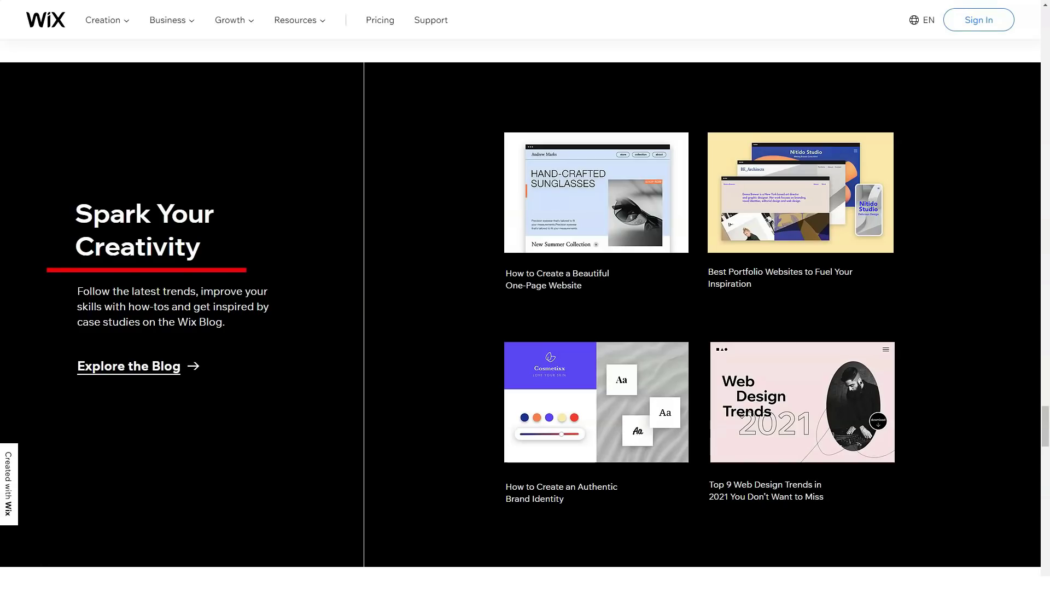
pyautogui.scroll(-1, 525, 328)
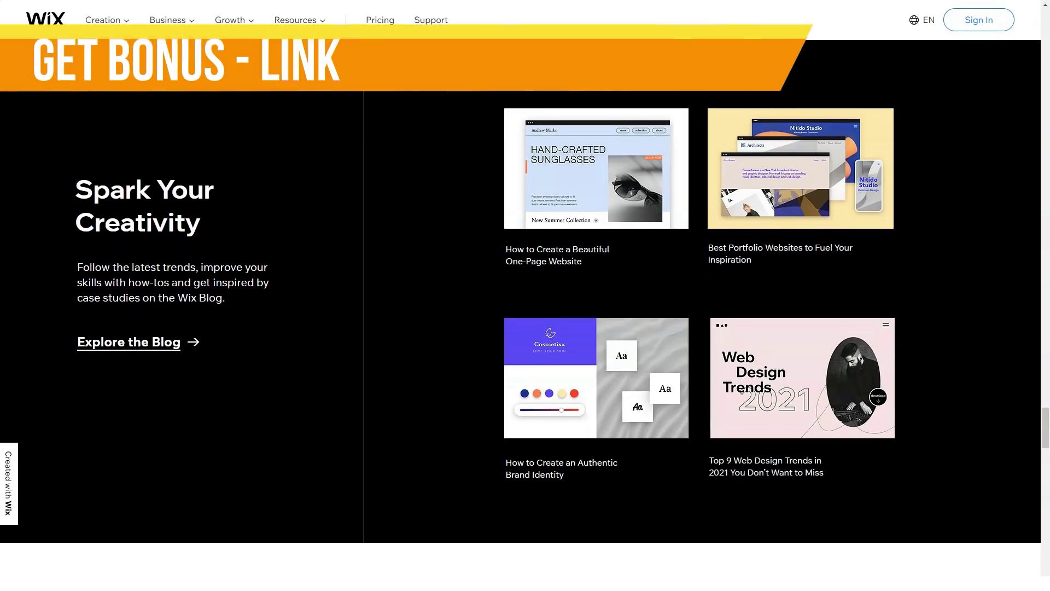
pyautogui.scroll(-1, 525, 328)
pyautogui.scroll(-1, 525, 328)
pyautogui.scroll(-2, 525, 328)
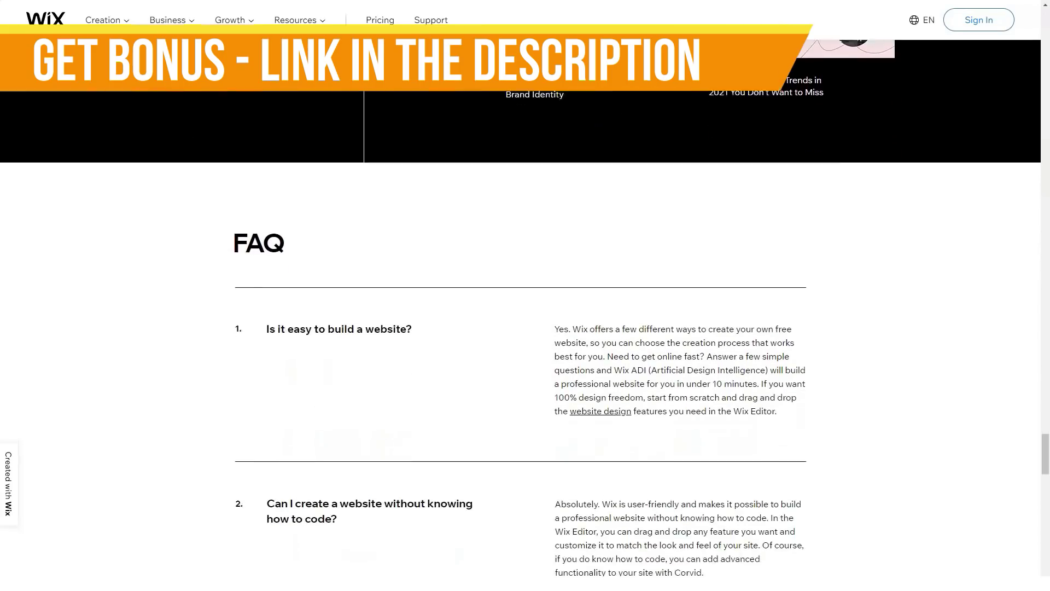
pyautogui.scroll(-1, 525, 329)
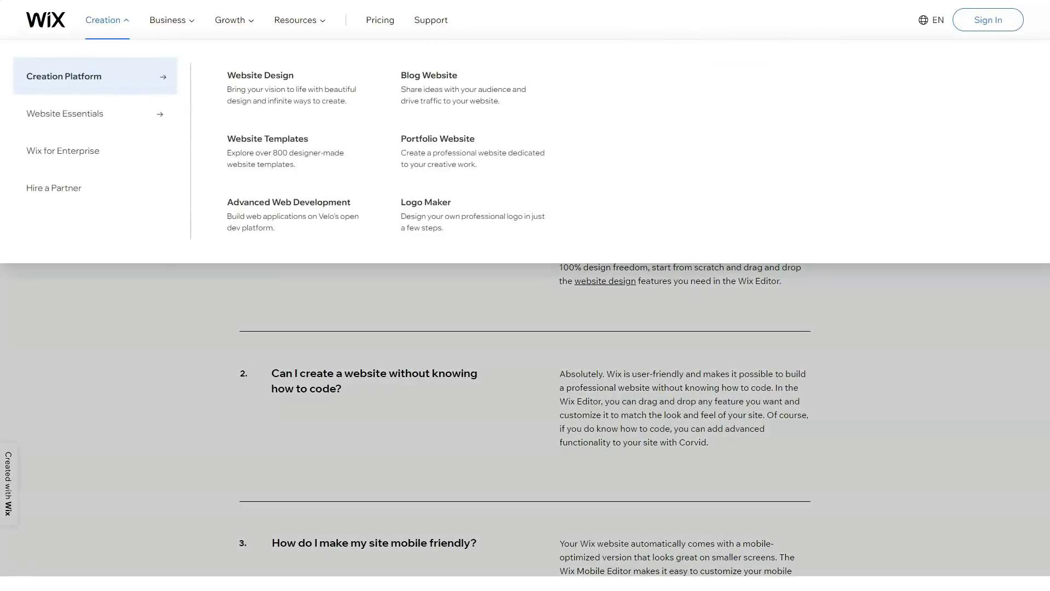
# Open the Website Design product page from the Creation menu.
pyautogui.click(260, 75)
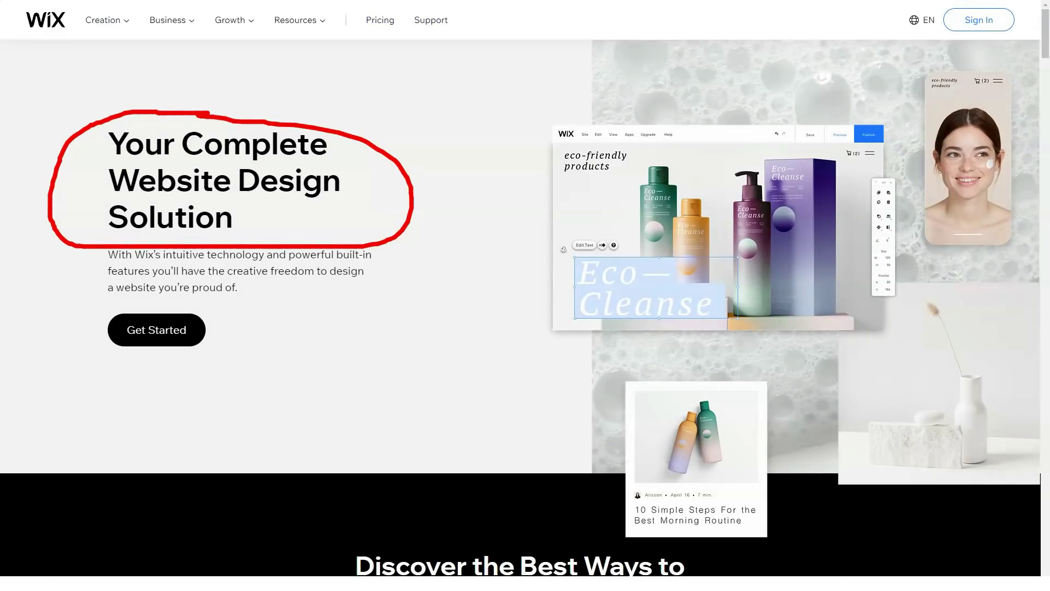
pyautogui.scroll(-3, 526, 309)
pyautogui.scroll(-3, 526, 309)
pyautogui.scroll(-4, 525, 309)
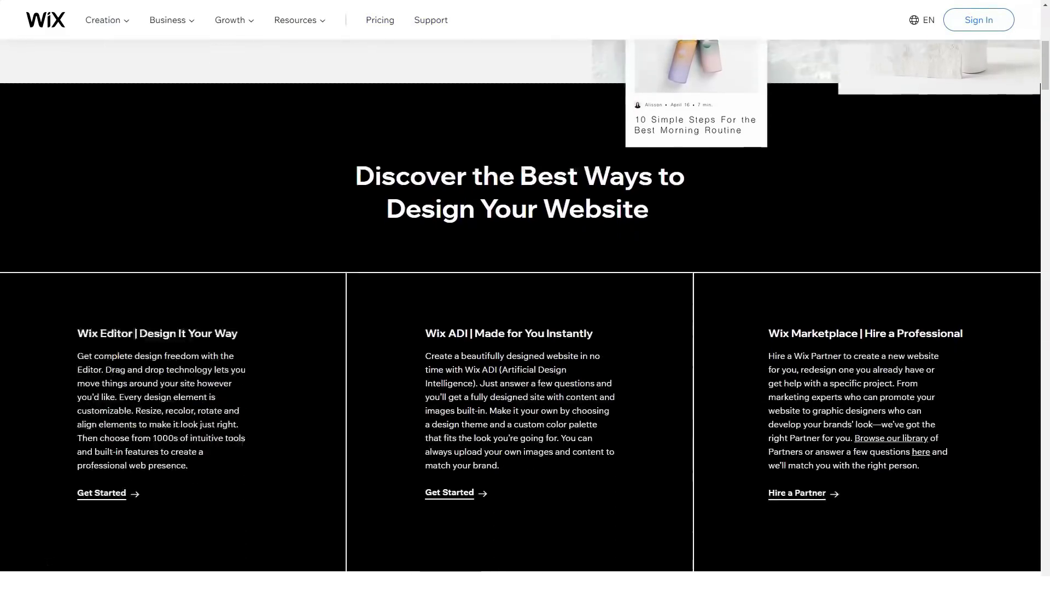
pyautogui.scroll(-1, 525, 308)
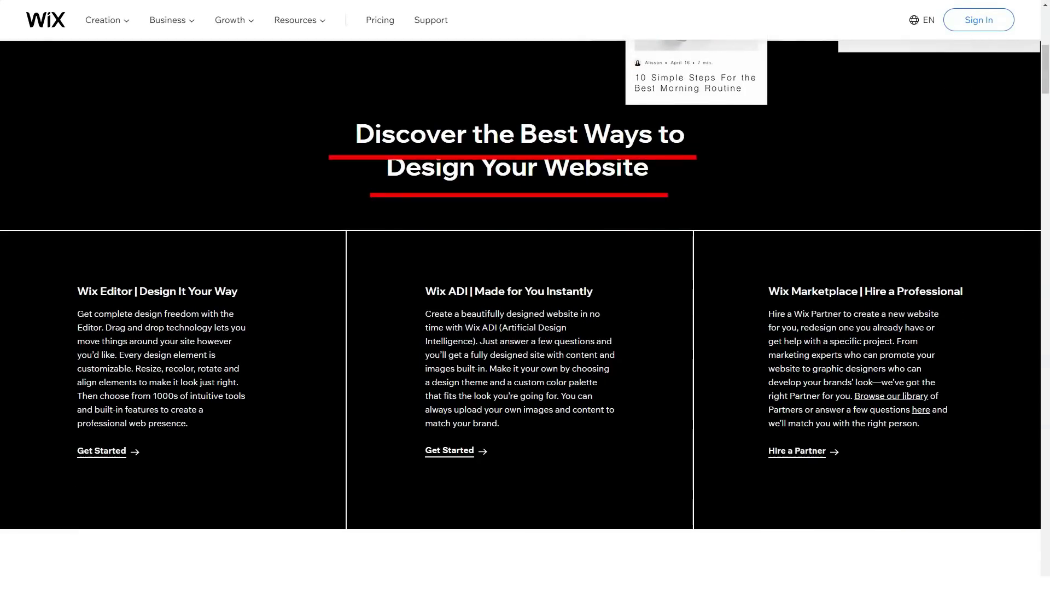
pyautogui.scroll(-2, 525, 309)
pyautogui.scroll(-4, 526, 308)
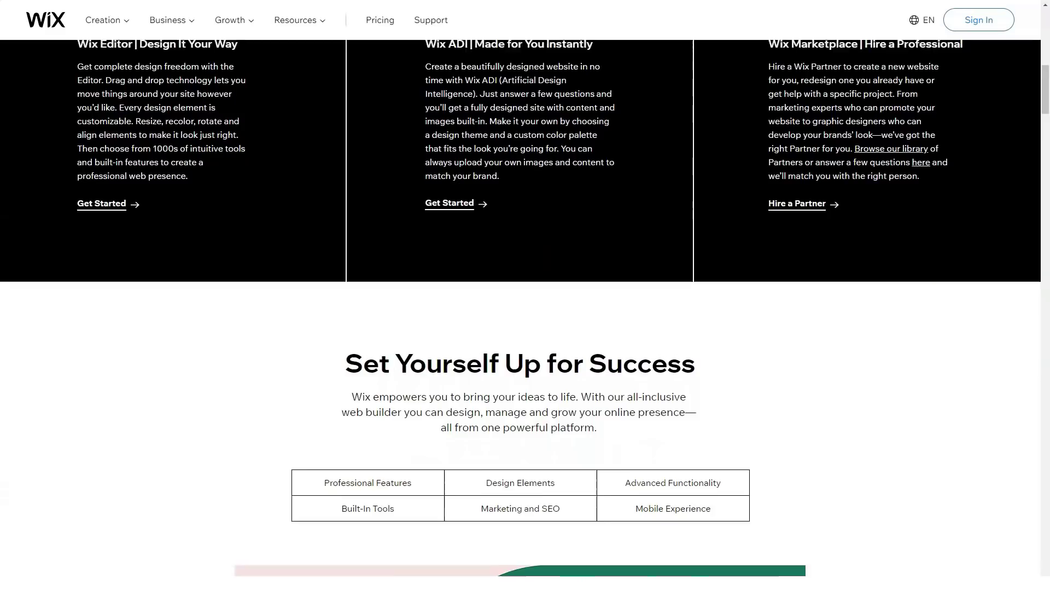
pyautogui.scroll(-3, 525, 309)
pyautogui.scroll(-3, 525, 309)
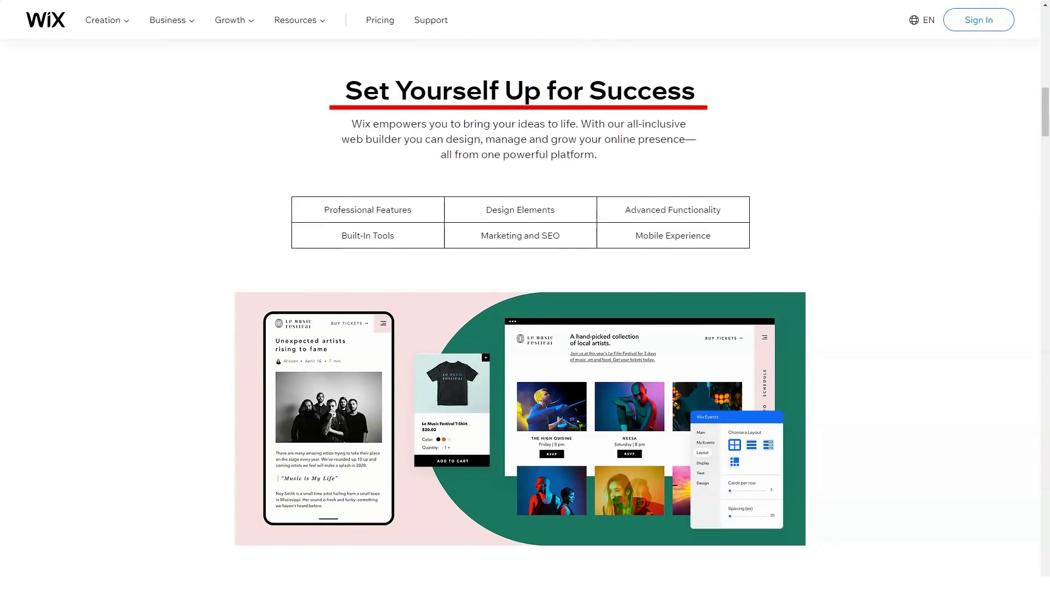
pyautogui.scroll(-1, 525, 309)
pyautogui.scroll(-2, 525, 309)
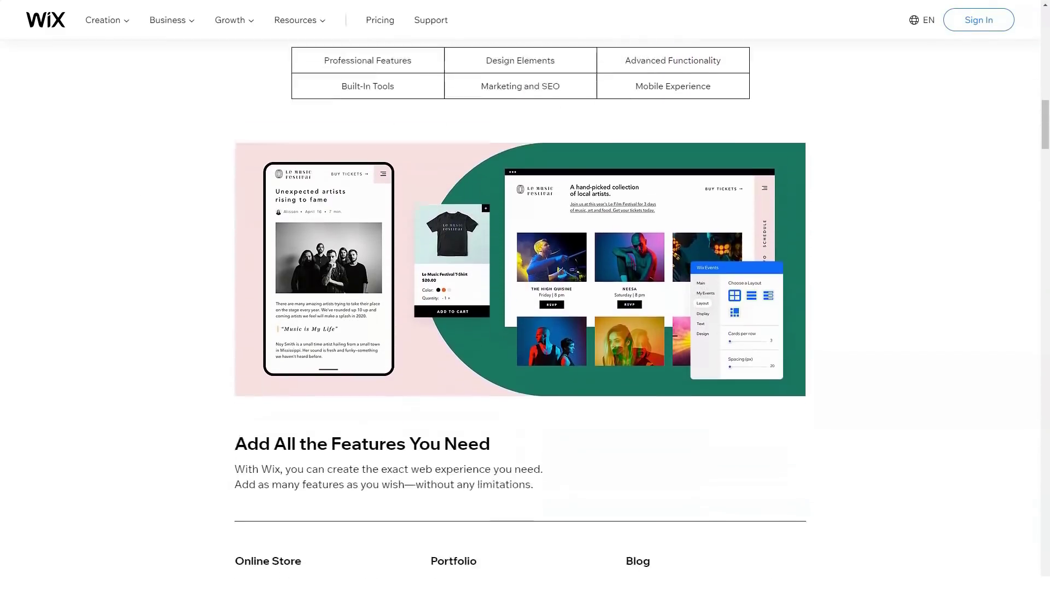
pyautogui.scroll(-2, 526, 309)
pyautogui.scroll(-2, 525, 309)
pyautogui.scroll(-1, 525, 309)
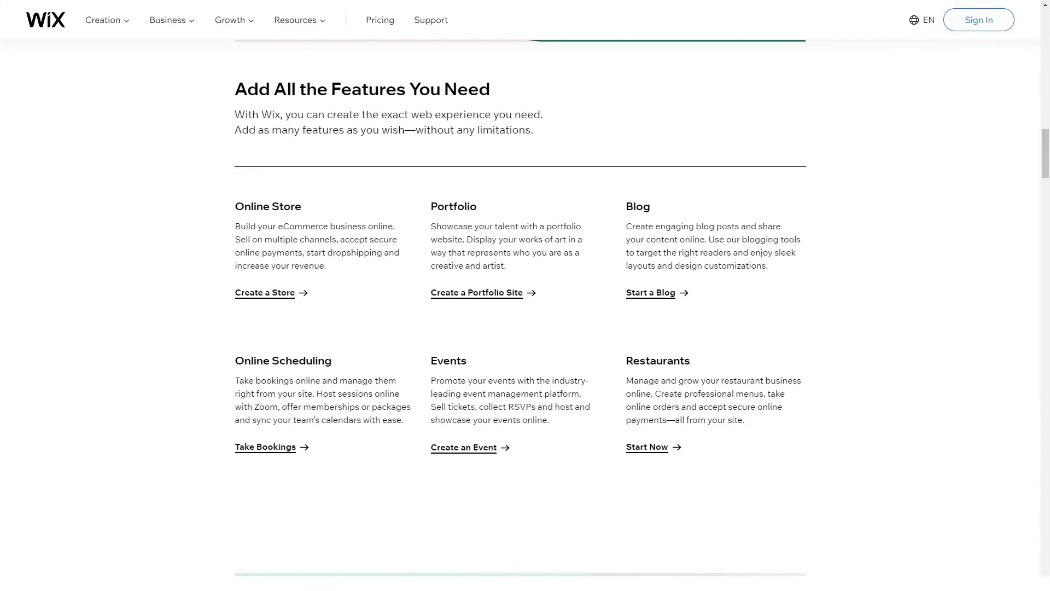
pyautogui.scroll(-3, 525, 309)
pyautogui.scroll(-3, 525, 309)
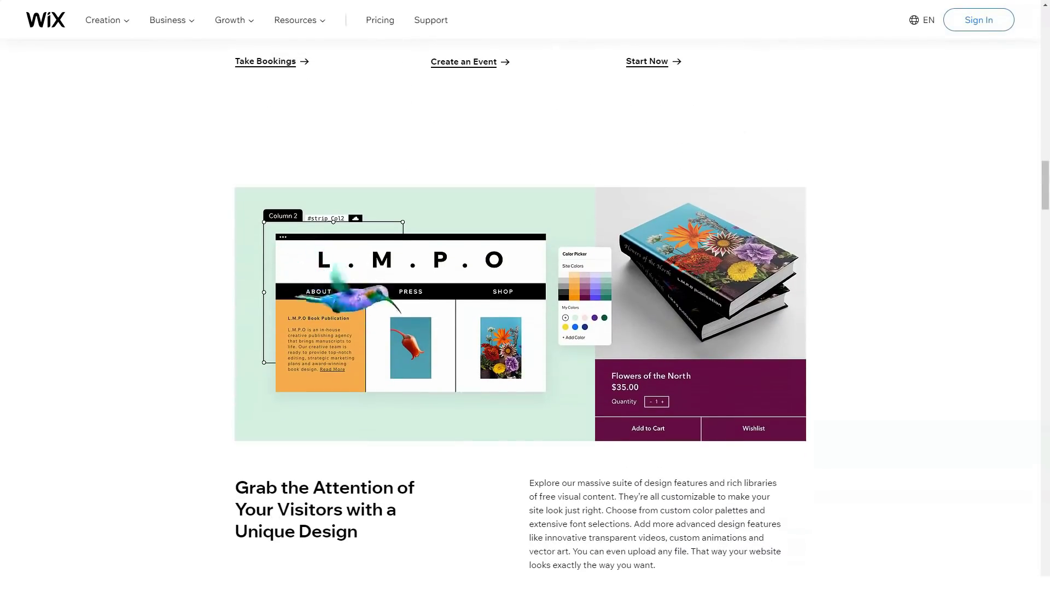
pyautogui.scroll(-2, 525, 309)
pyautogui.scroll(-3, 525, 309)
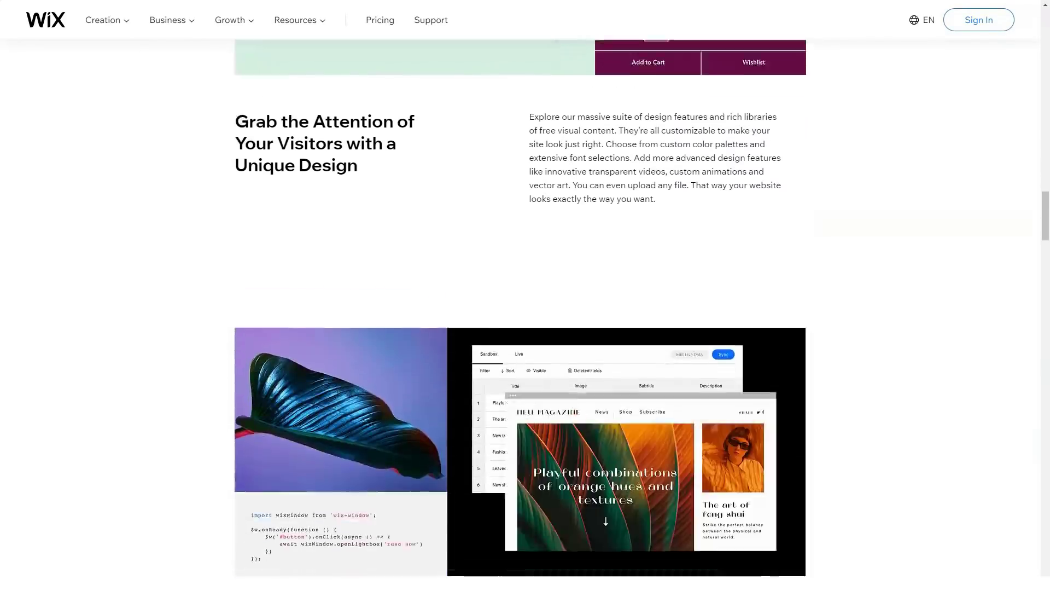
pyautogui.scroll(-2, 525, 309)
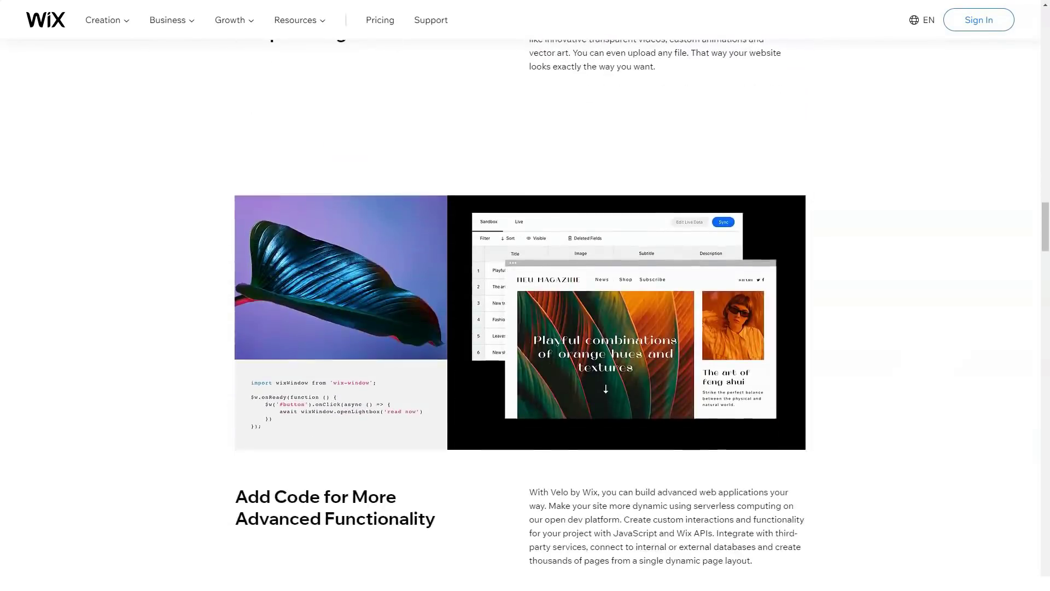
pyautogui.scroll(-1, 526, 309)
pyautogui.scroll(-2, 525, 309)
pyautogui.scroll(-2, 525, 308)
pyautogui.scroll(-2, 525, 309)
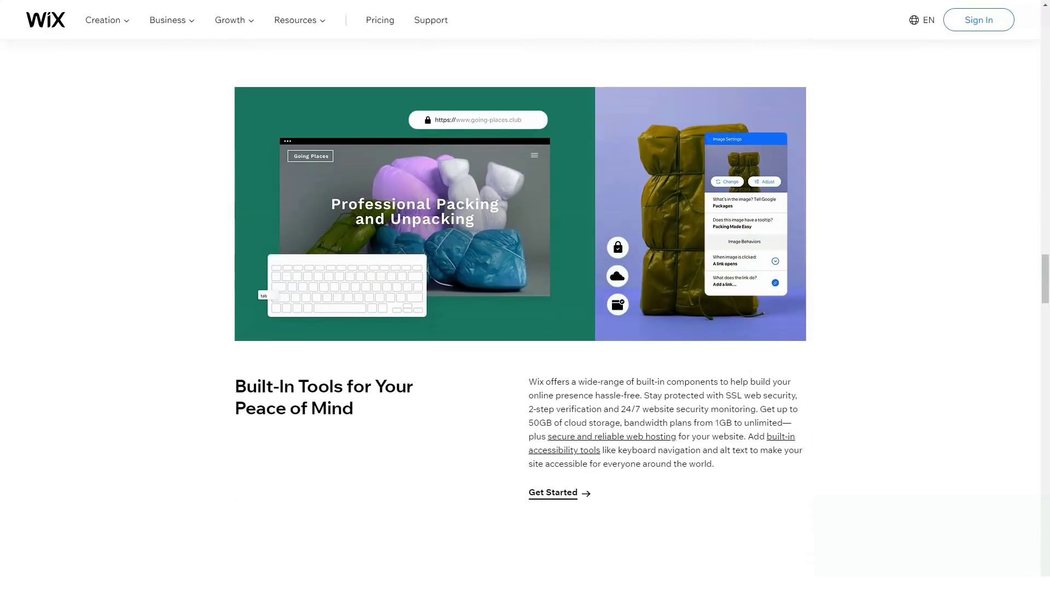
pyautogui.scroll(-2, 525, 309)
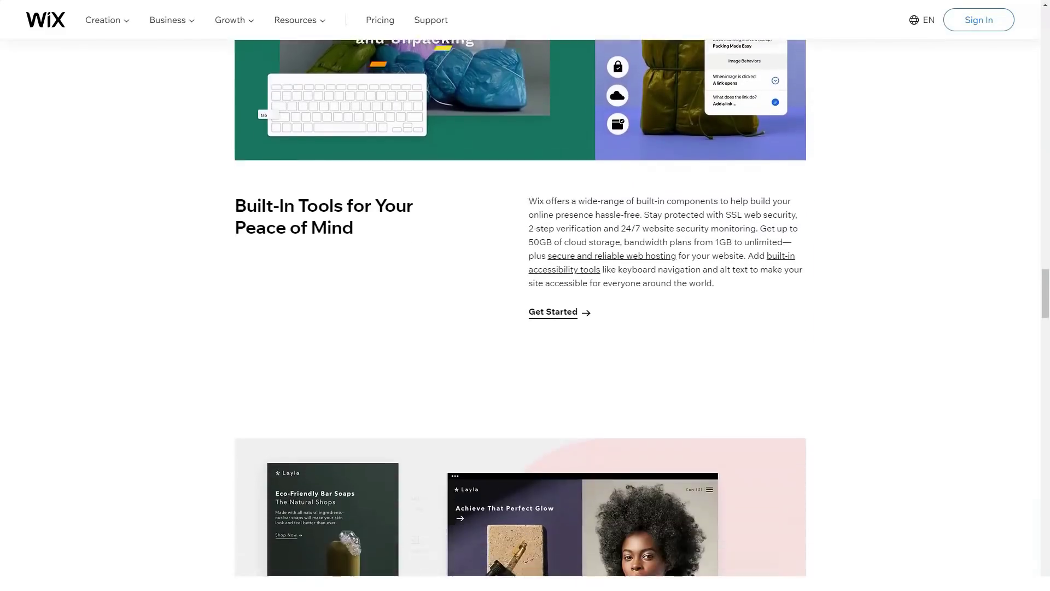
pyautogui.scroll(-2, 526, 309)
pyautogui.scroll(-2, 525, 308)
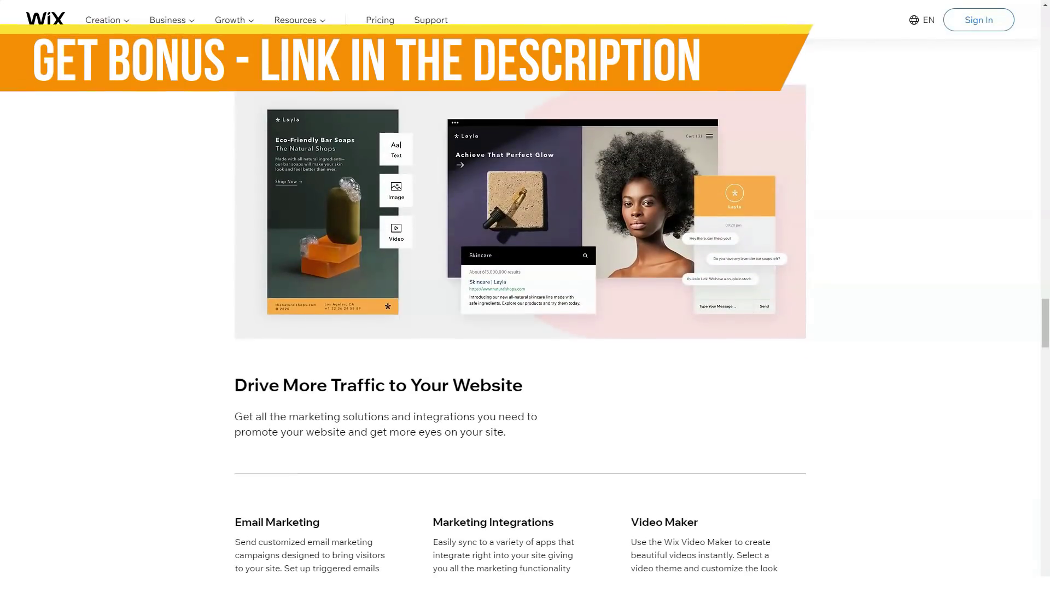
pyautogui.scroll(-2, 525, 309)
pyautogui.scroll(-1, 526, 309)
pyautogui.scroll(-1, 525, 309)
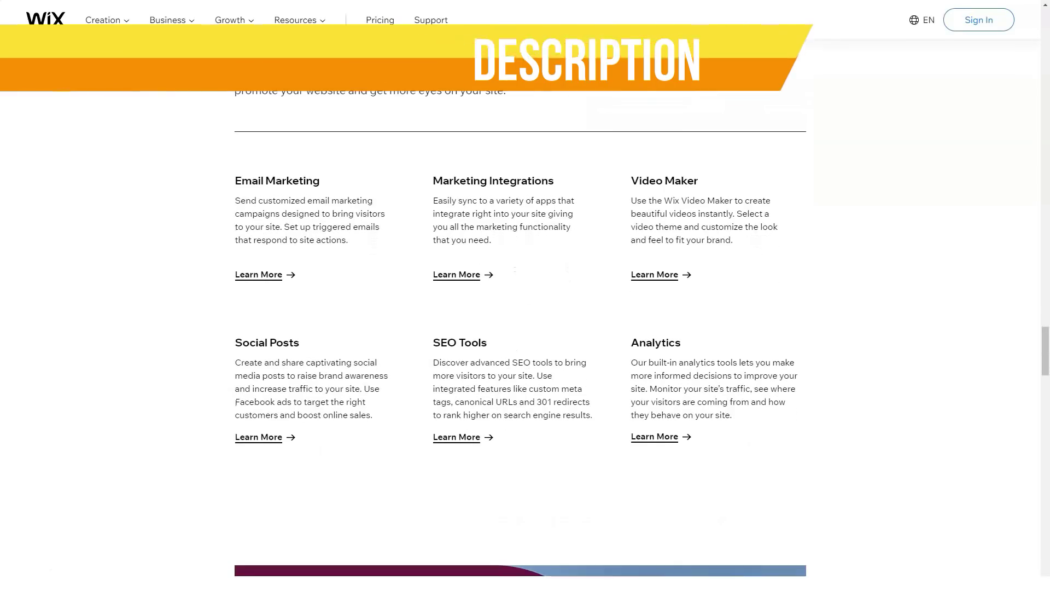
pyautogui.scroll(-1, 525, 308)
pyautogui.scroll(-1, 525, 309)
pyautogui.scroll(-1, 525, 308)
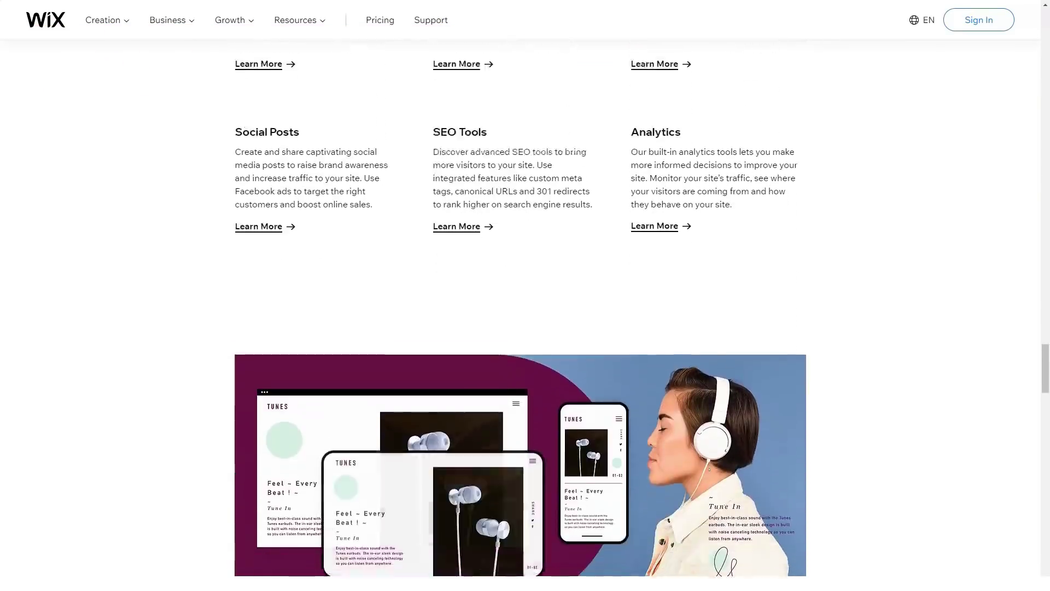
pyautogui.scroll(-1, 525, 308)
pyautogui.scroll(-1, 525, 308)
pyautogui.scroll(-1, 525, 308)
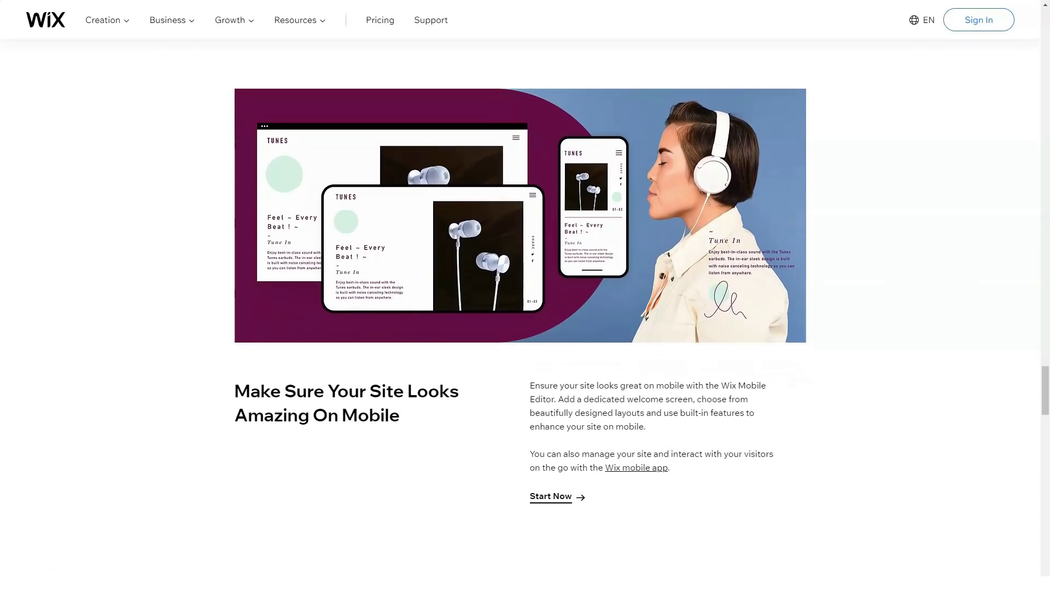
pyautogui.scroll(-1, 525, 309)
pyautogui.scroll(-1, 525, 309)
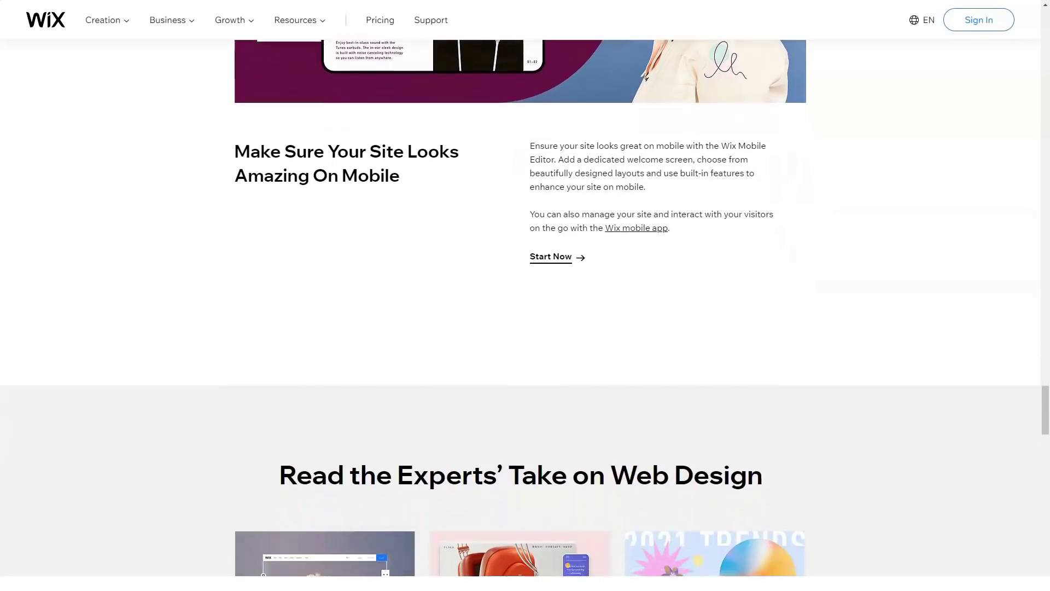
pyautogui.scroll(-1, 525, 309)
pyautogui.scroll(-1, 525, 309)
pyautogui.scroll(-1, 525, 309)
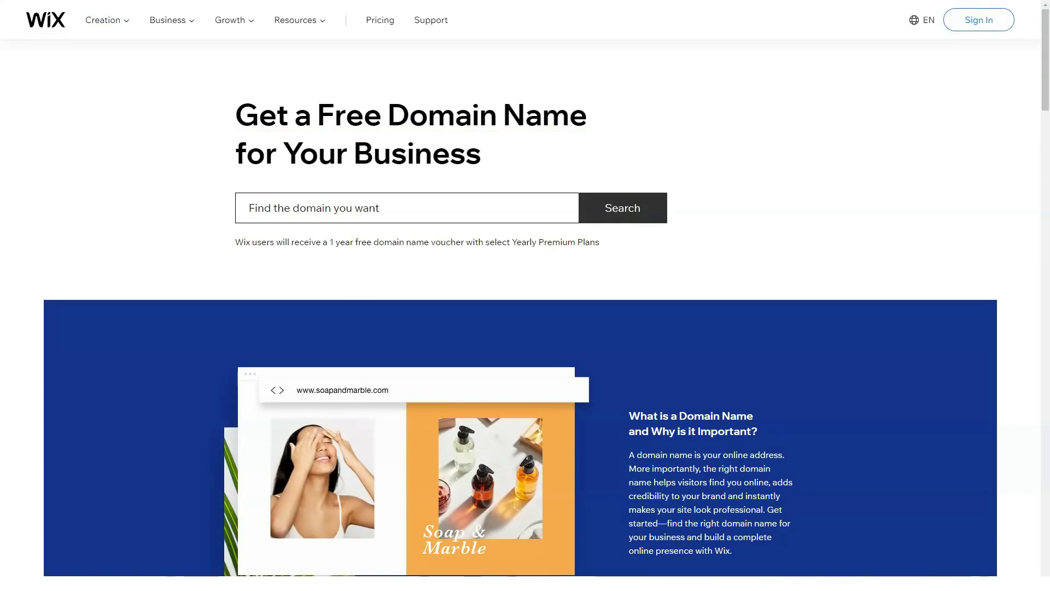
pyautogui.scroll(-1, 525, 296)
pyautogui.scroll(-2, 525, 296)
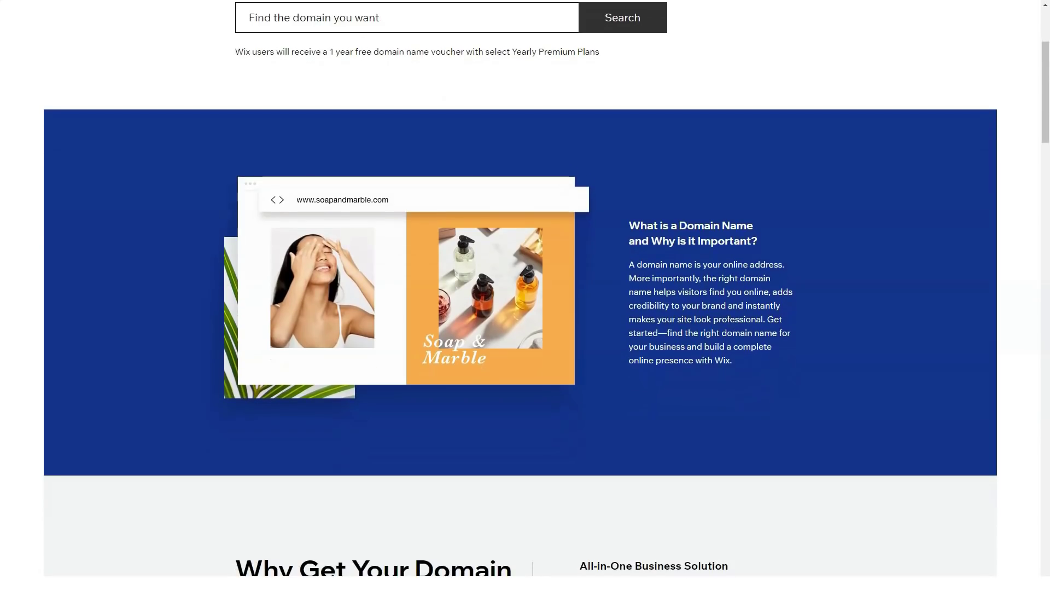
pyautogui.scroll(-1, 526, 296)
pyautogui.scroll(-2, 525, 295)
pyautogui.scroll(-1, 525, 295)
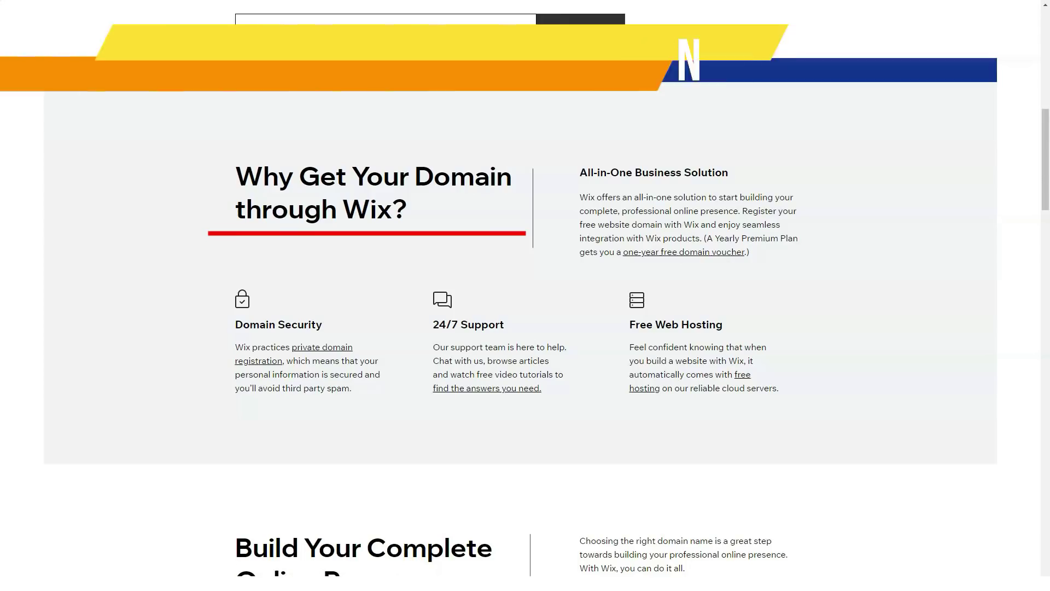
pyautogui.scroll(-1, 526, 295)
pyautogui.scroll(-1, 526, 295)
pyautogui.scroll(-1, 525, 296)
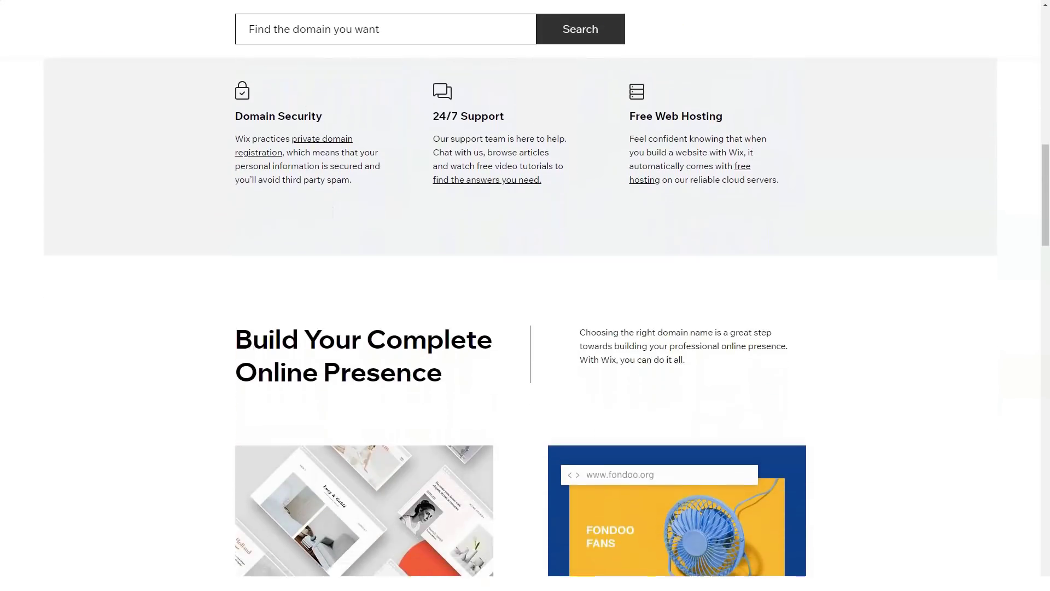
pyautogui.scroll(-1, 525, 295)
pyautogui.scroll(-1, 525, 296)
pyautogui.scroll(-1, 526, 328)
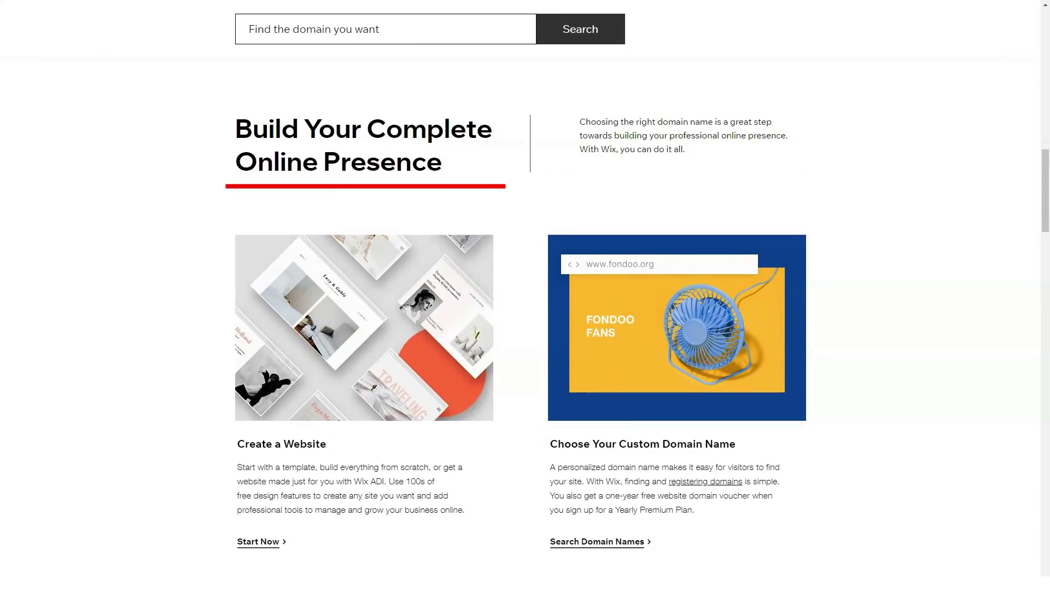
pyautogui.scroll(-2, 525, 329)
pyautogui.scroll(-2, 525, 328)
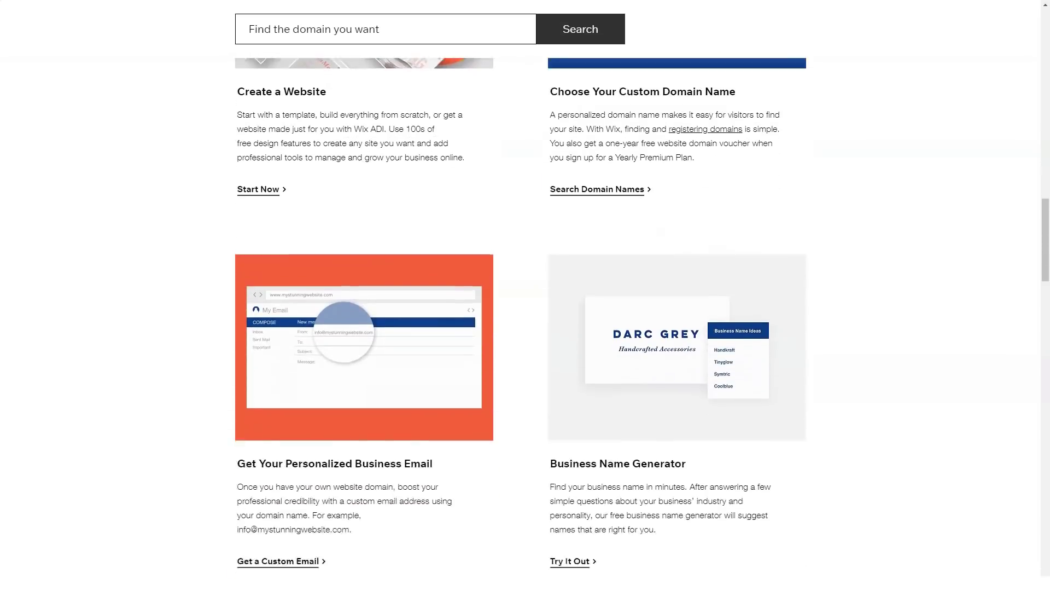
pyautogui.scroll(-1, 525, 328)
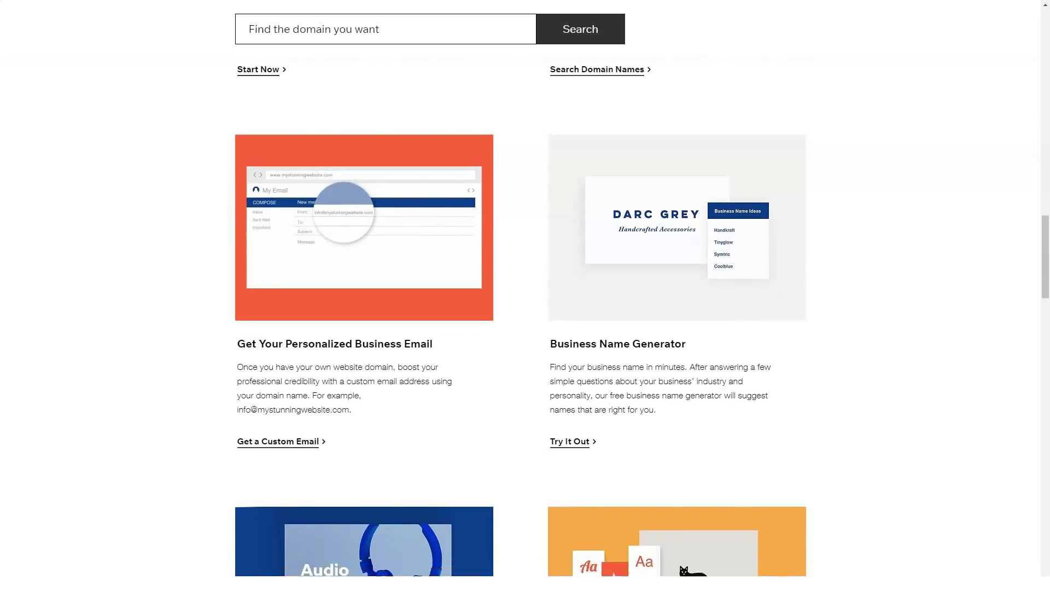
pyautogui.scroll(-2, 525, 329)
pyautogui.scroll(-2, 525, 329)
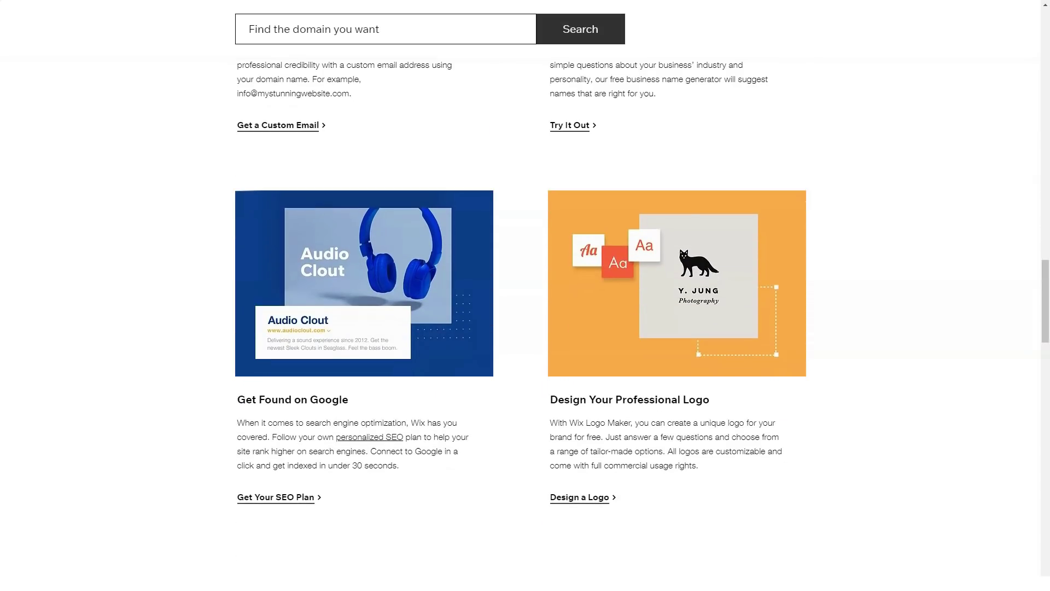
pyautogui.scroll(-2, 525, 329)
pyautogui.scroll(-2, 526, 328)
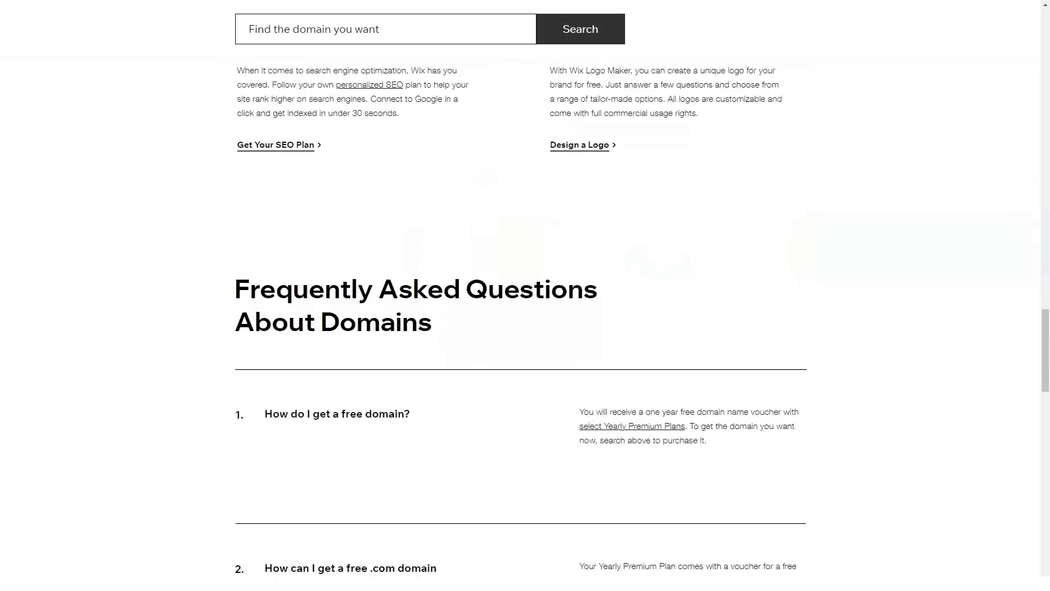
pyautogui.scroll(-1, 525, 329)
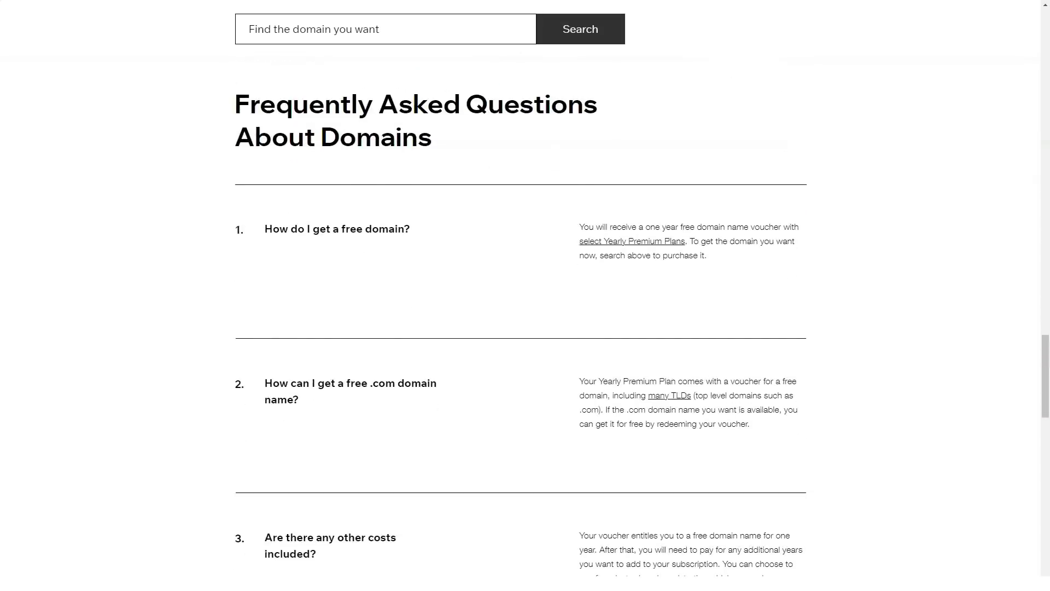
pyautogui.scroll(10, 526, 328)
pyautogui.scroll(10, 526, 328)
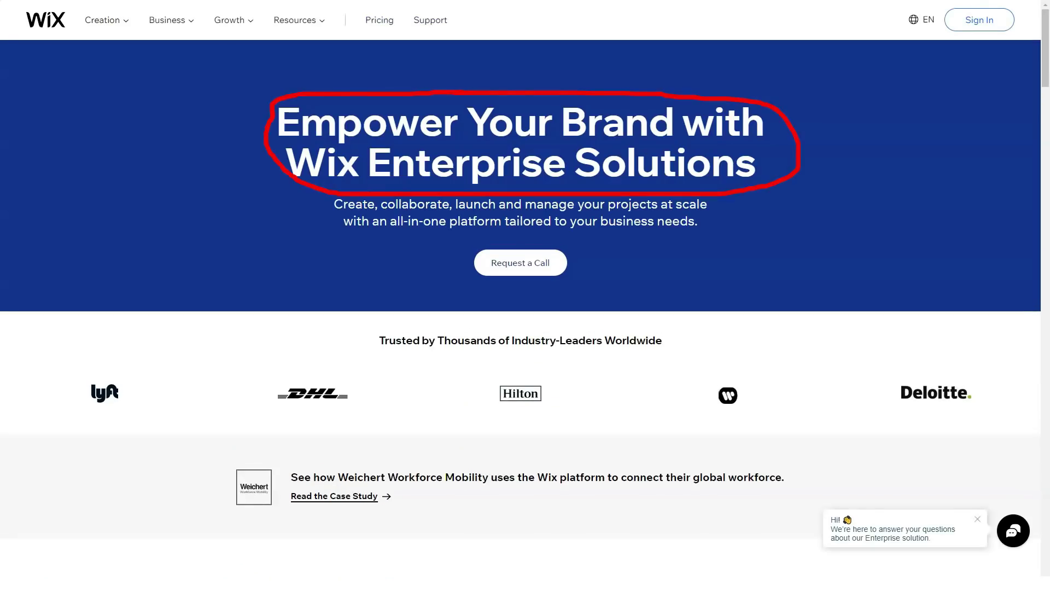
pyautogui.scroll(-2, 526, 328)
pyautogui.scroll(-2, 525, 328)
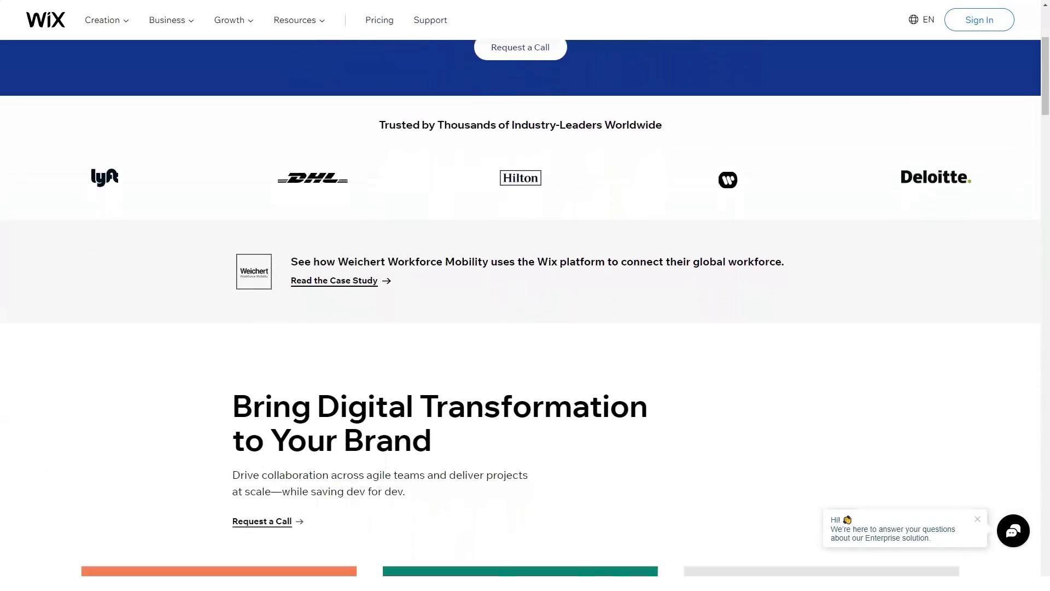
pyautogui.scroll(-2, 525, 328)
pyautogui.scroll(-2, 525, 328)
pyautogui.scroll(-2, 525, 328)
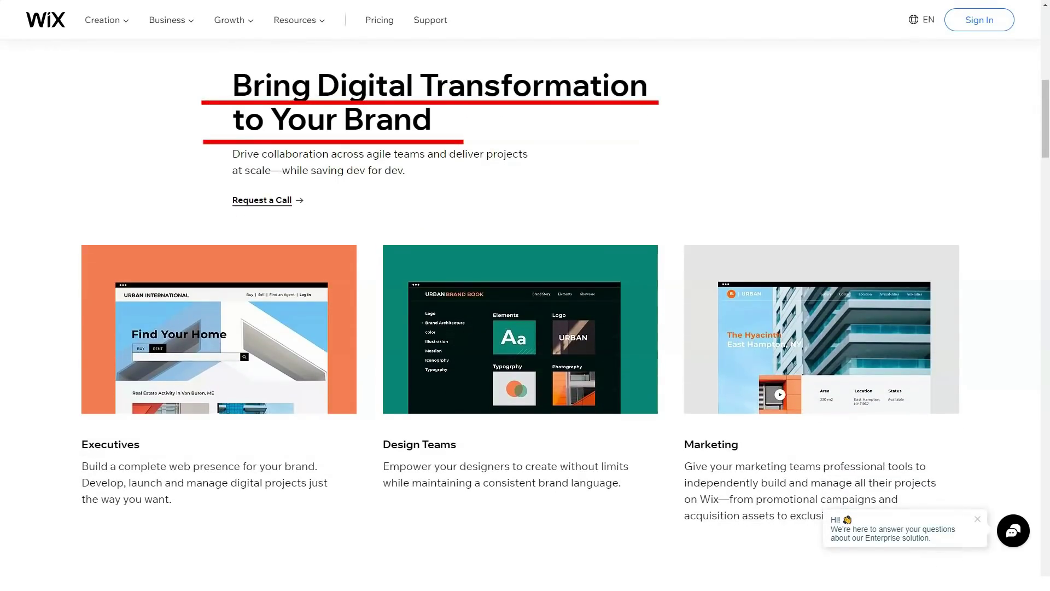
pyautogui.scroll(-2, 526, 328)
pyautogui.scroll(-4, 525, 328)
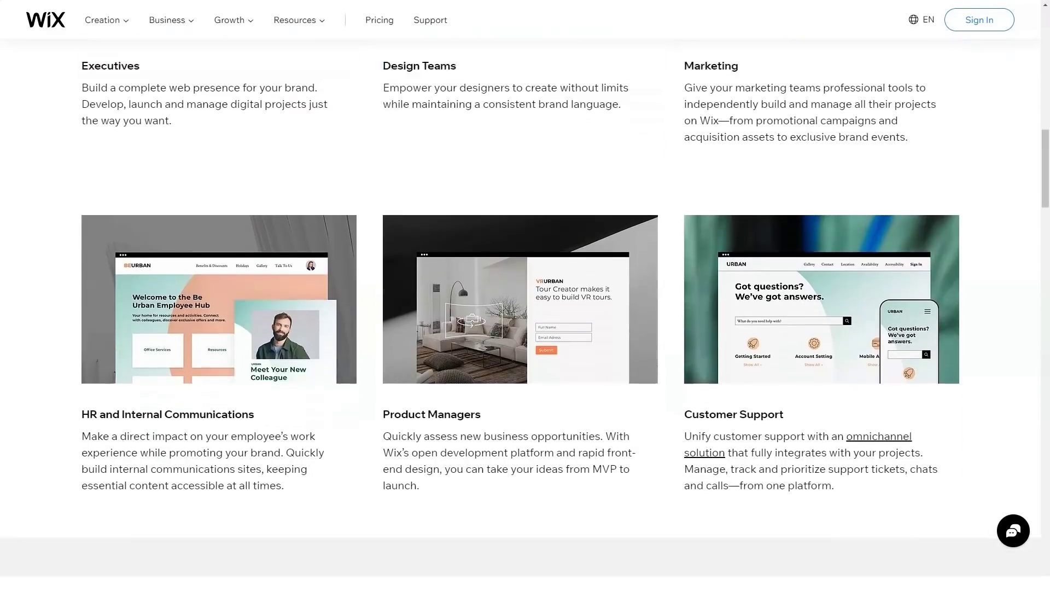
pyautogui.scroll(-1, 525, 328)
pyautogui.scroll(-1, 525, 329)
pyautogui.scroll(-4, 525, 329)
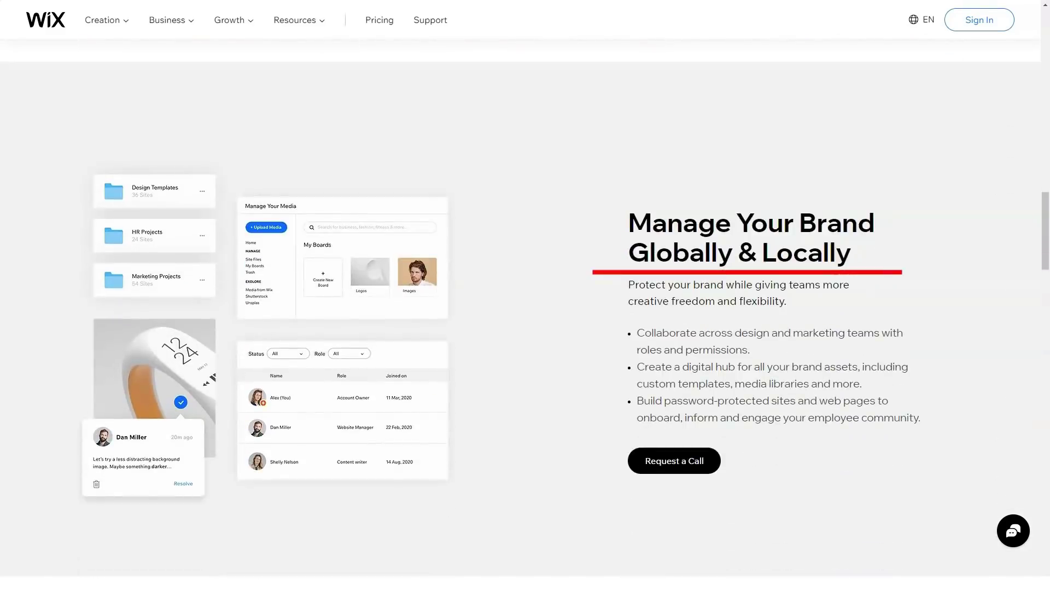
pyautogui.scroll(-2, 525, 328)
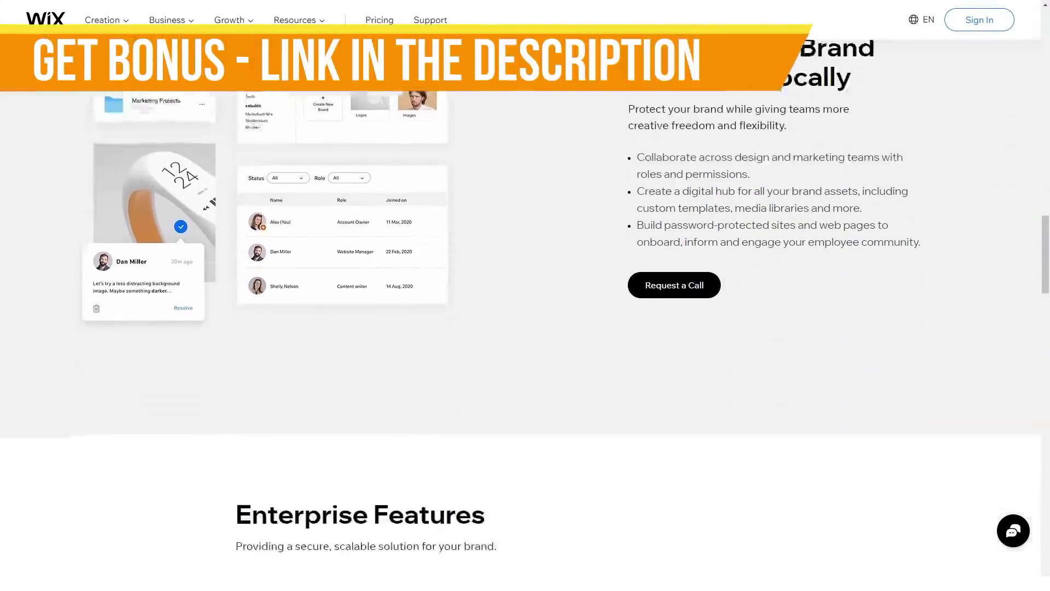
pyautogui.scroll(-2, 525, 328)
pyautogui.scroll(-2, 525, 329)
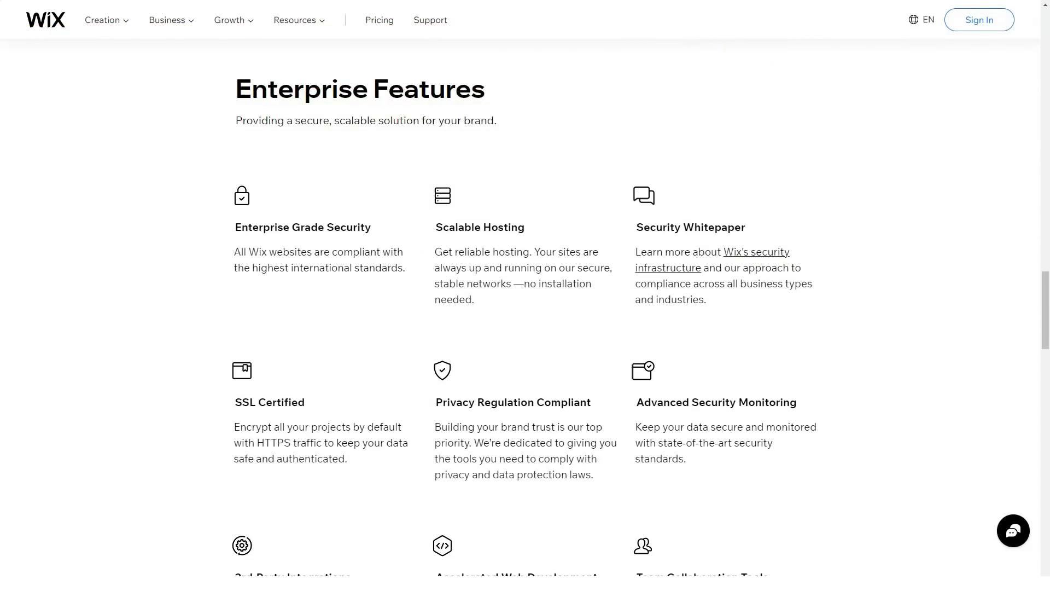
pyautogui.scroll(-2, 525, 329)
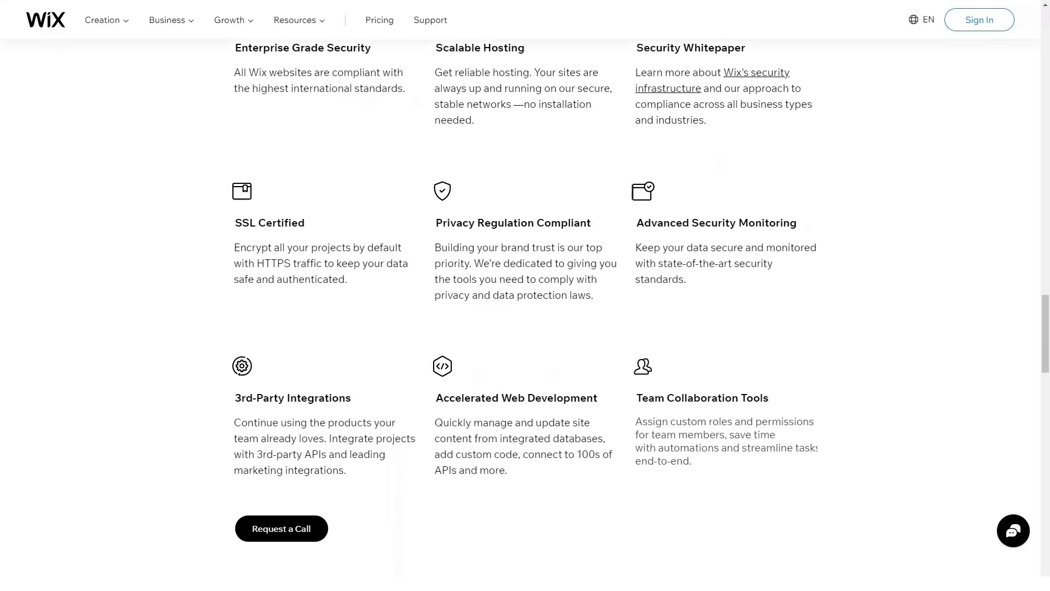
pyautogui.scroll(-1, 525, 329)
pyautogui.scroll(-1, 525, 328)
pyautogui.scroll(-1, 525, 328)
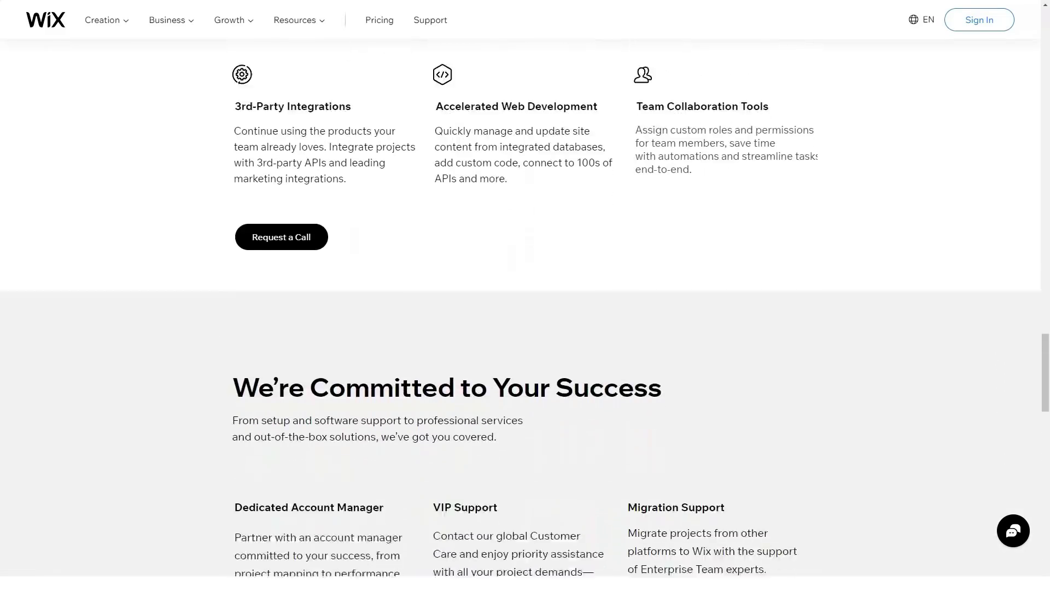
pyautogui.scroll(-1, 525, 328)
pyautogui.scroll(-1, 526, 329)
pyautogui.scroll(-1, 526, 328)
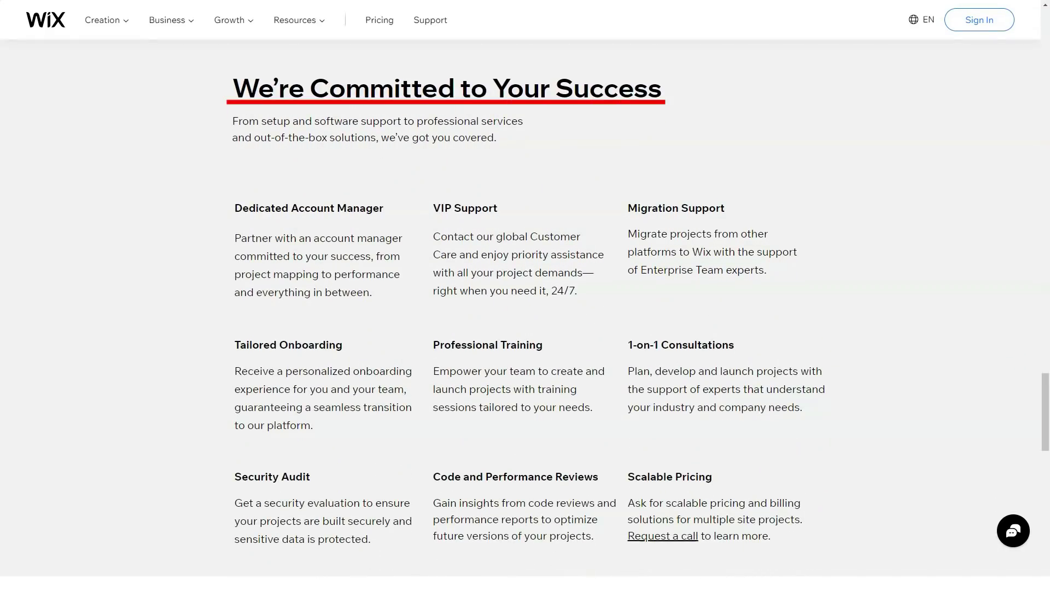
pyautogui.scroll(-1, 525, 328)
pyautogui.scroll(-2, 525, 328)
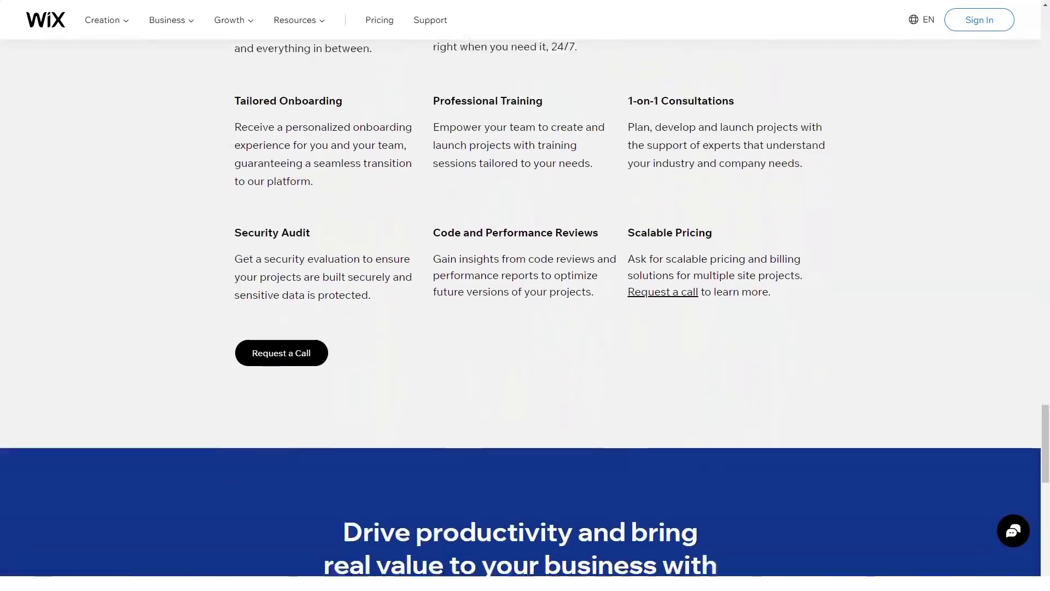
pyautogui.scroll(-2, 525, 328)
pyautogui.scroll(-2, 526, 328)
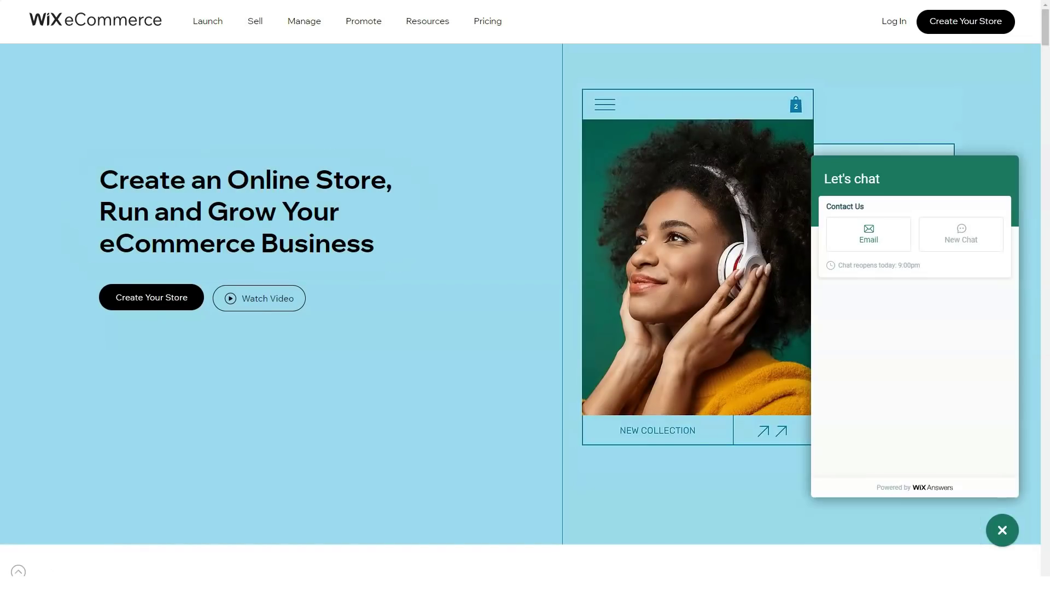
pyautogui.scroll(-3, 525, 328)
pyautogui.scroll(-1, 525, 328)
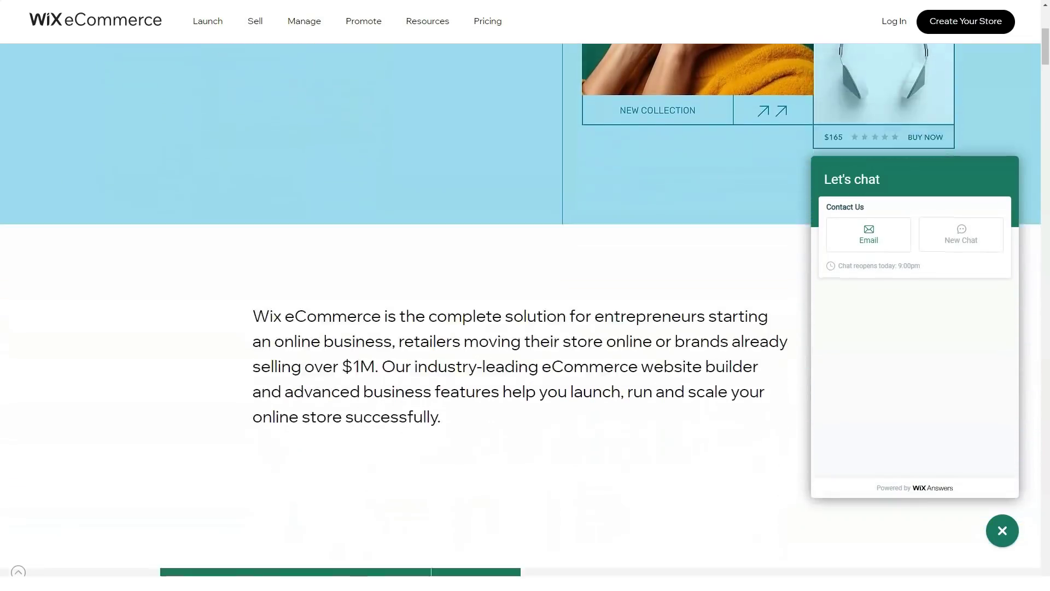
pyautogui.scroll(-2, 525, 328)
pyautogui.scroll(-3, 525, 328)
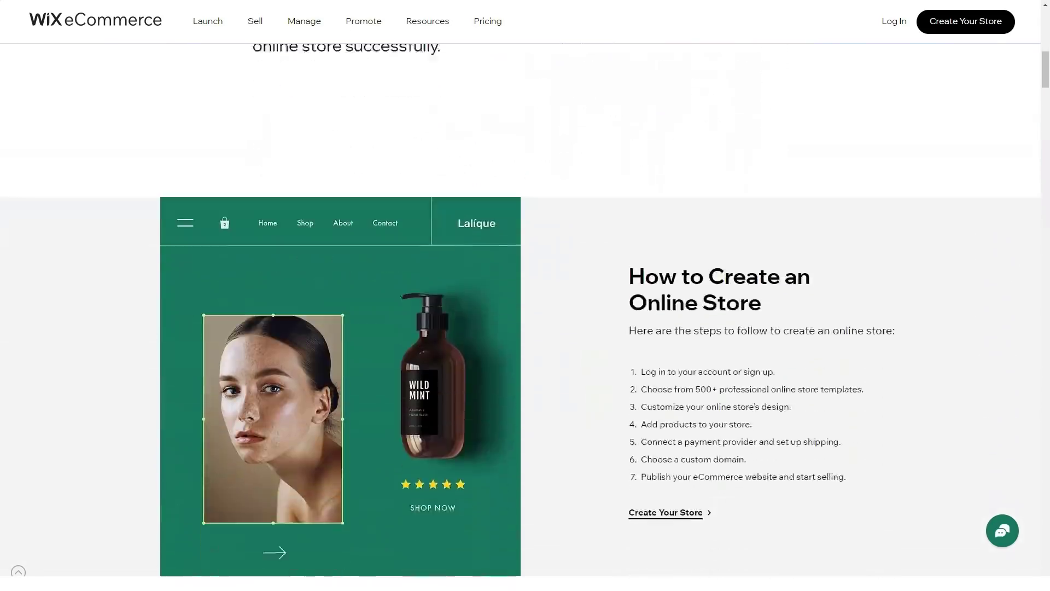
pyautogui.scroll(-1, 526, 329)
# Review the eCommerce page's features and switch keyboard input to English.
pyautogui.moveTo(611, 222); pyautogui.dragTo(877, 224)
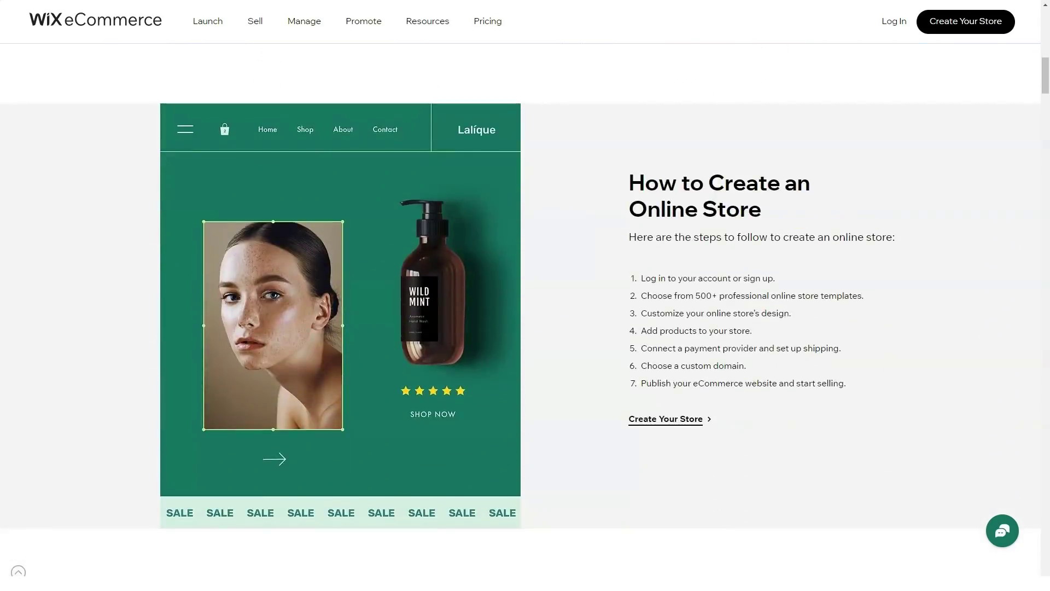
pyautogui.scroll(-1, 525, 328)
pyautogui.scroll(-3, 525, 328)
pyautogui.scroll(-1, 525, 328)
pyautogui.scroll(-1, 525, 328)
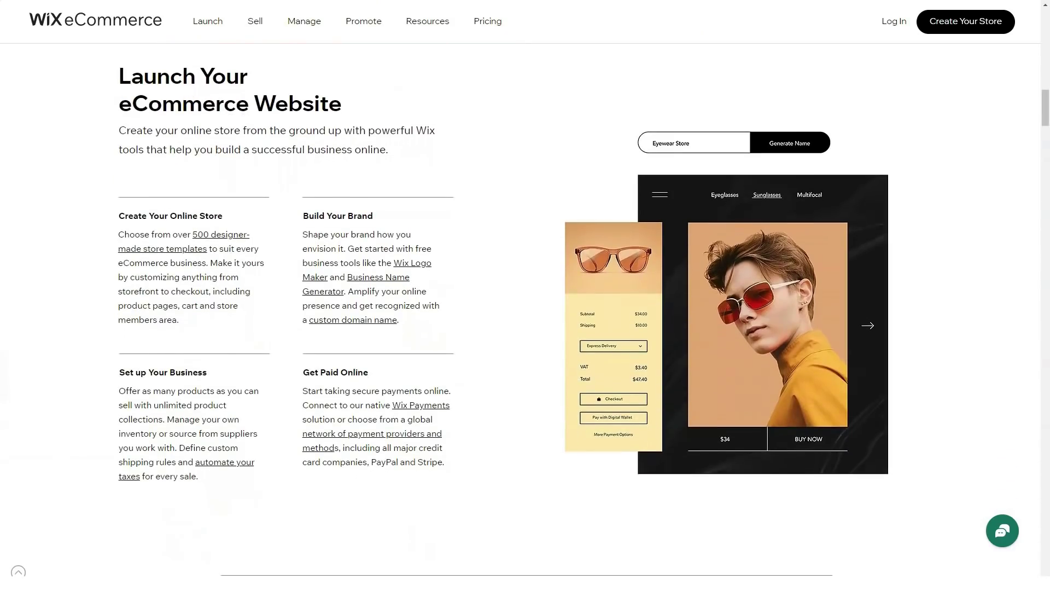
pyautogui.moveTo(96, 119); pyautogui.dragTo(394, 121)
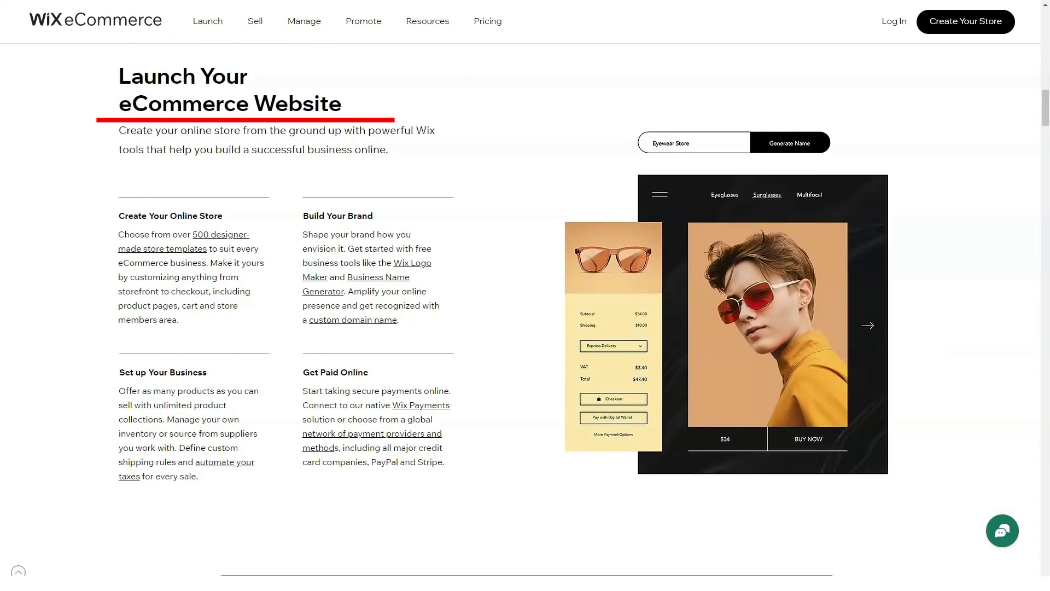
pyautogui.scroll(-1, 525, 328)
pyautogui.scroll(-2, 525, 329)
pyautogui.scroll(-2, 525, 329)
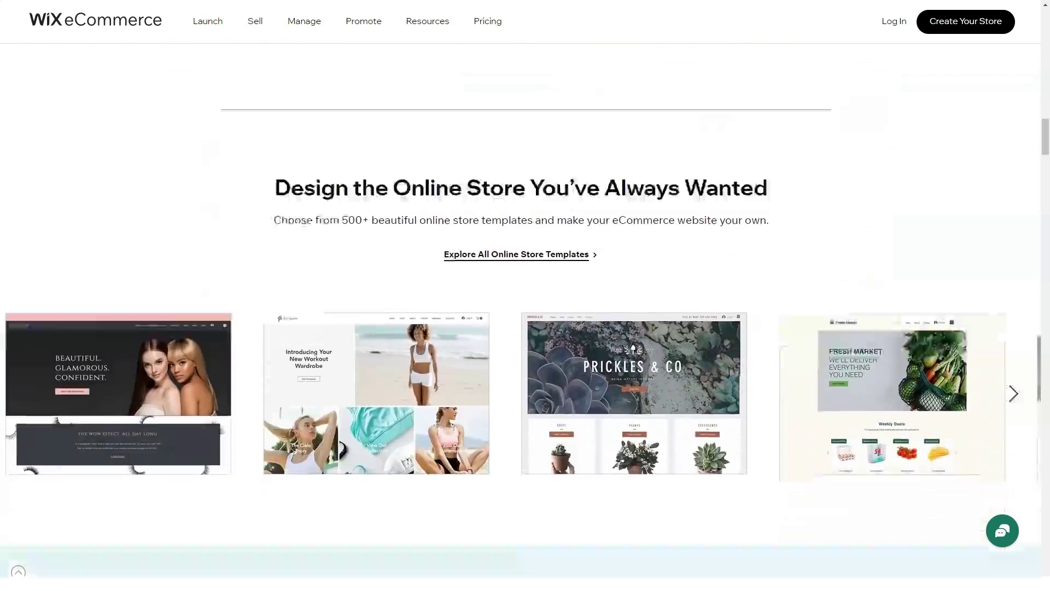
pyautogui.moveTo(243, 174); pyautogui.dragTo(808, 174)
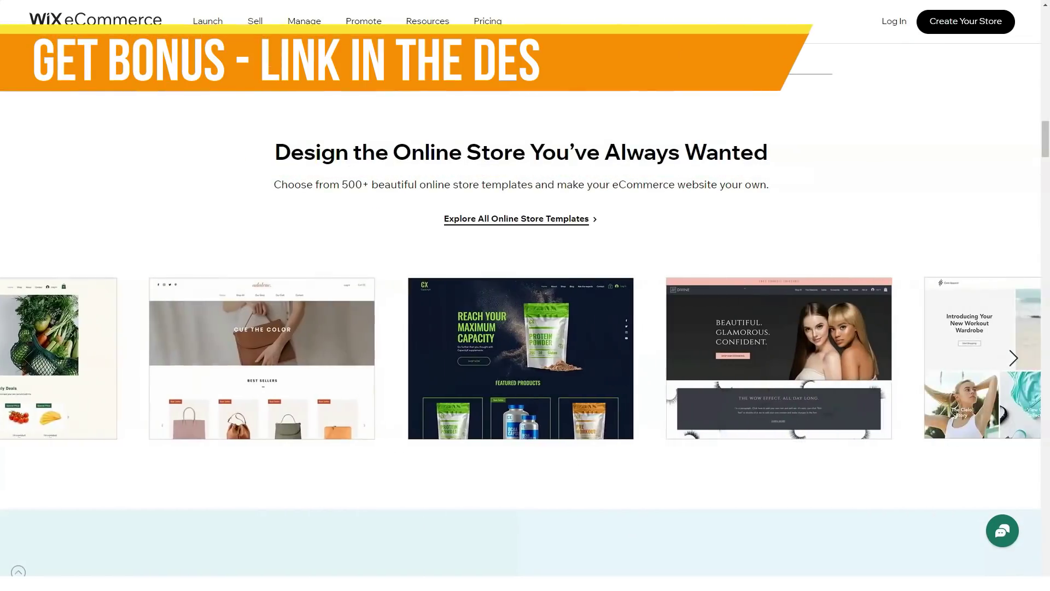
pyautogui.scroll(-2, 525, 328)
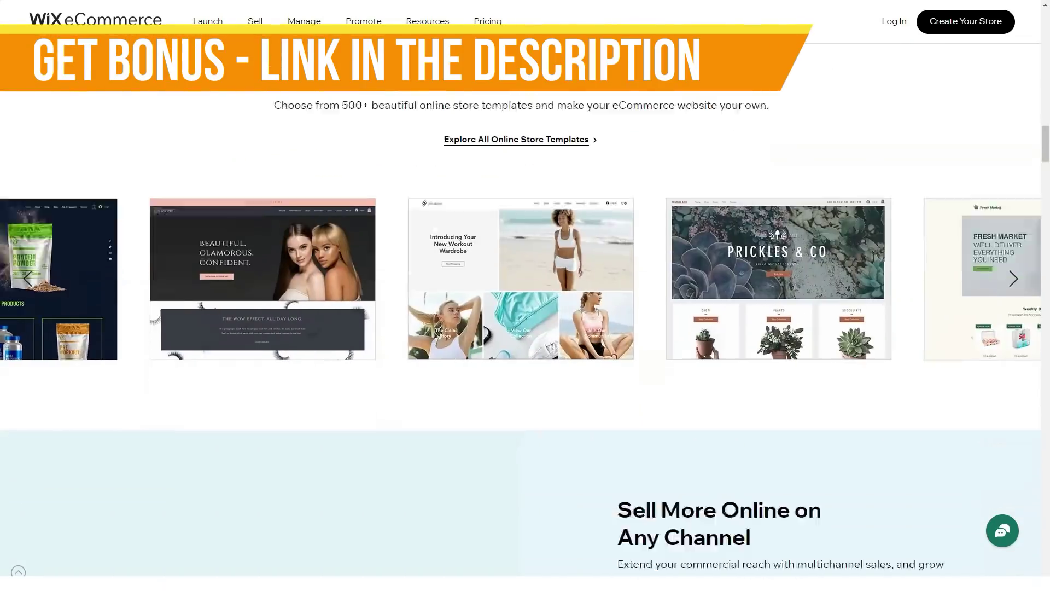
pyautogui.scroll(-4, 525, 329)
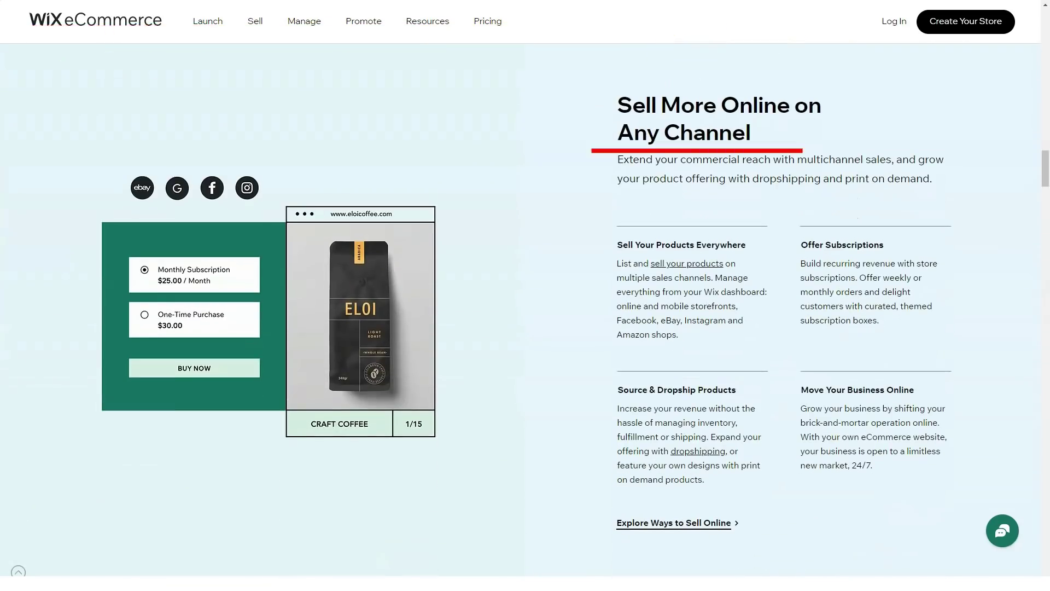
pyautogui.scroll(-4, 525, 329)
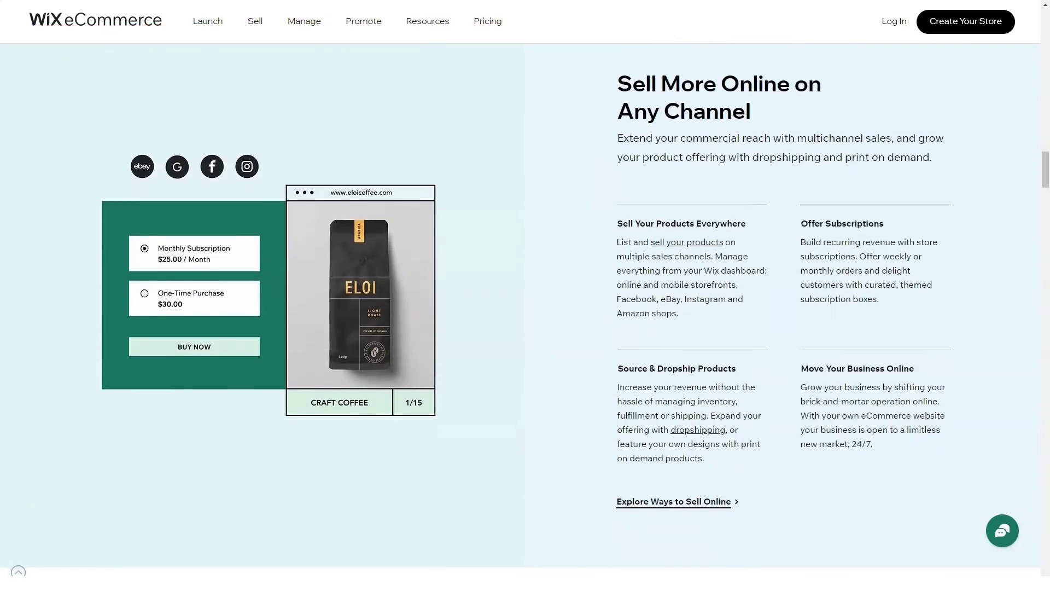
pyautogui.scroll(-2, 525, 328)
pyautogui.scroll(-2, 525, 329)
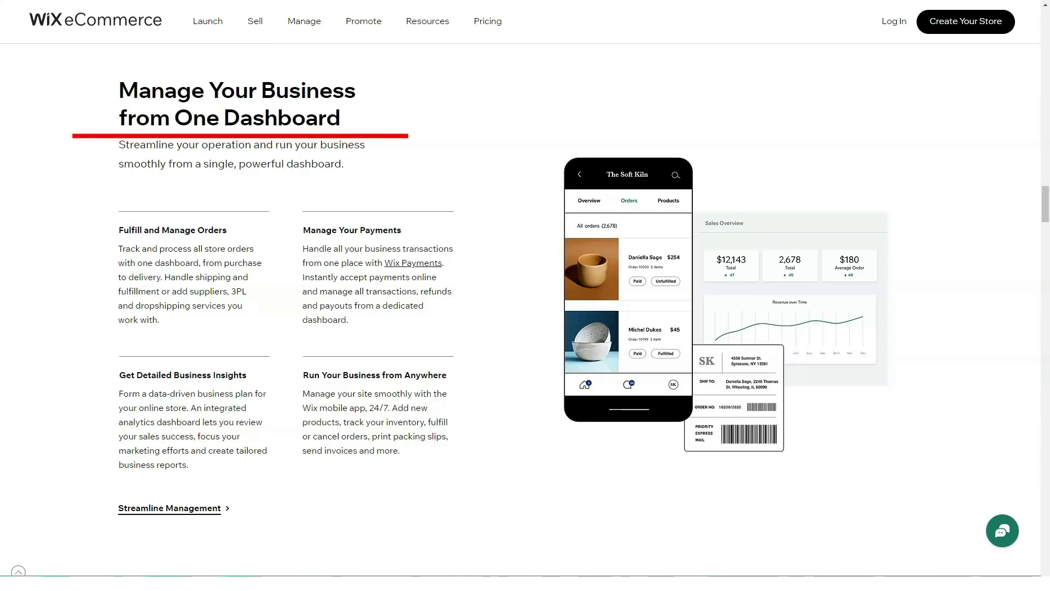
pyautogui.scroll(-5, 525, 328)
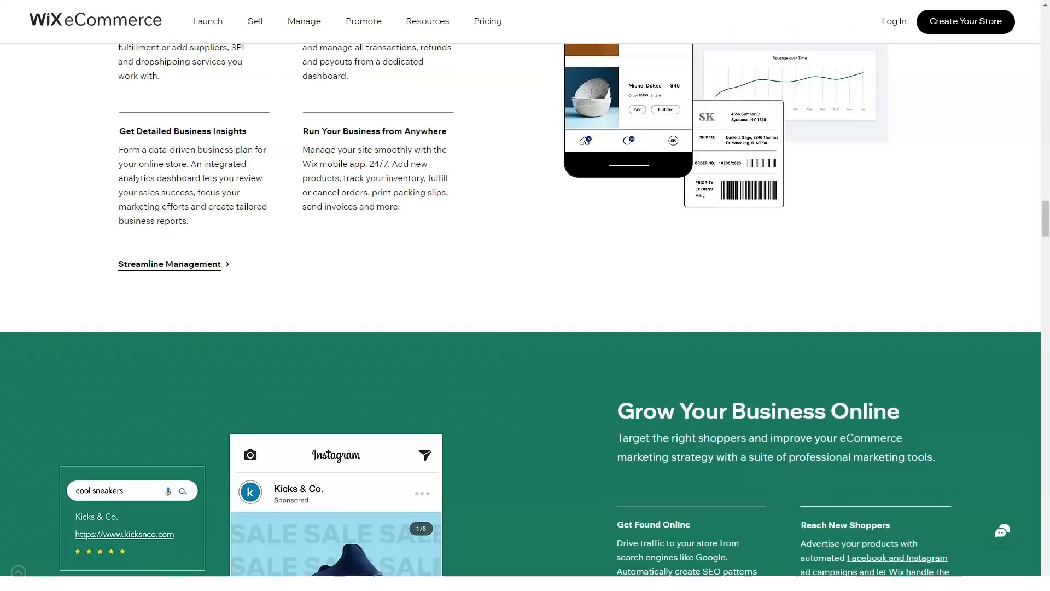
pyautogui.scroll(-2, 525, 328)
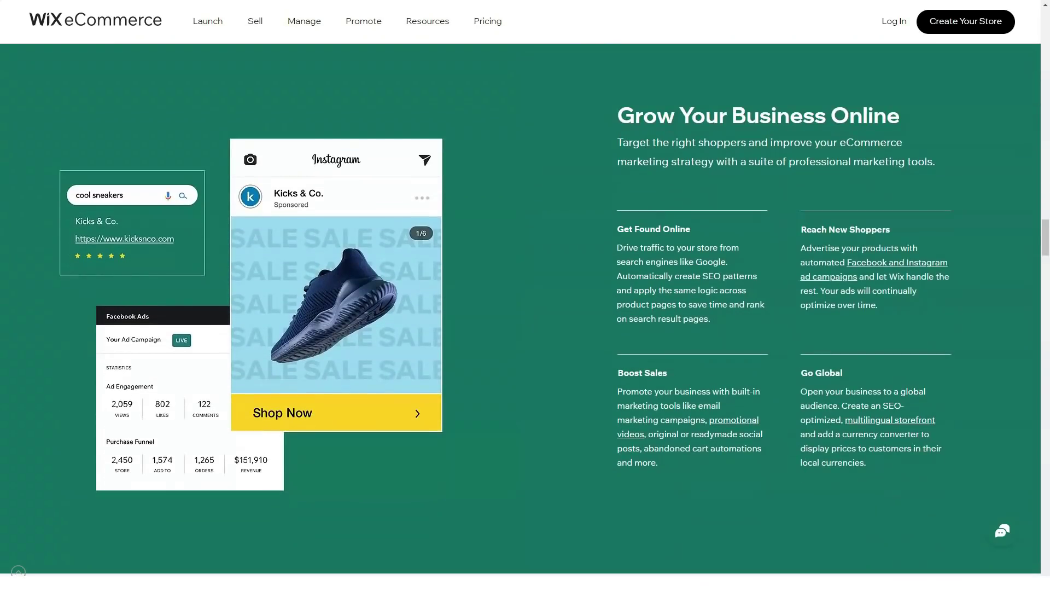
pyautogui.press('super+space')
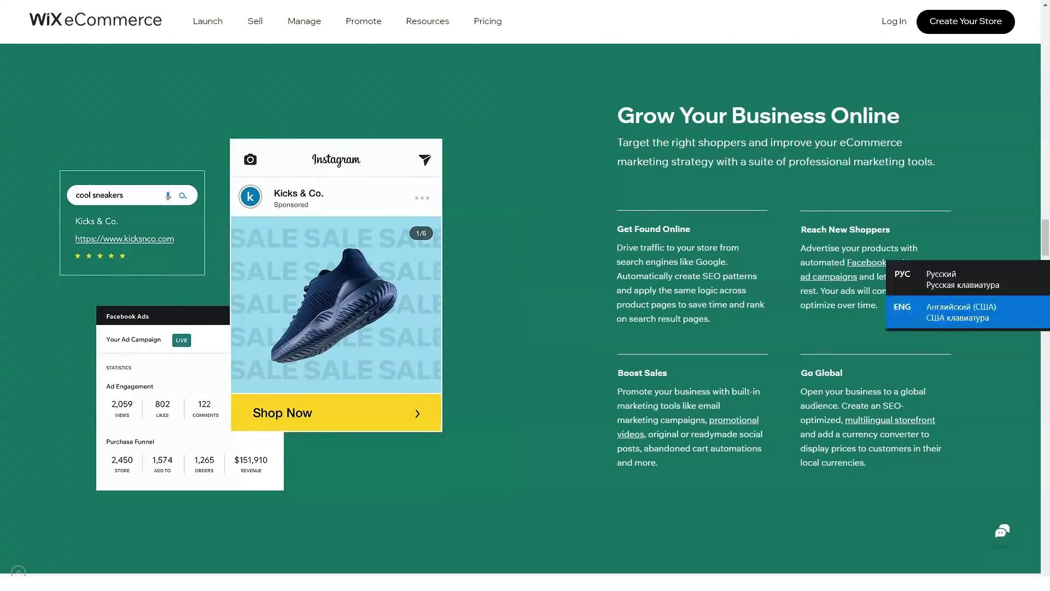
pyautogui.scroll(-2, 525, 329)
pyautogui.scroll(-2, 525, 329)
pyautogui.scroll(-3, 526, 328)
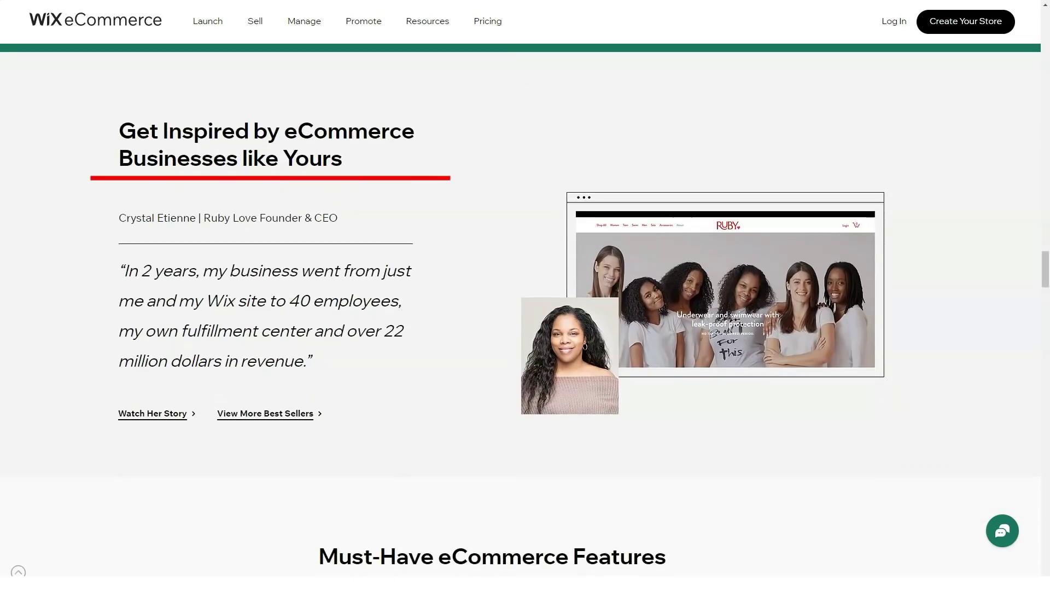
pyautogui.scroll(-2, 525, 328)
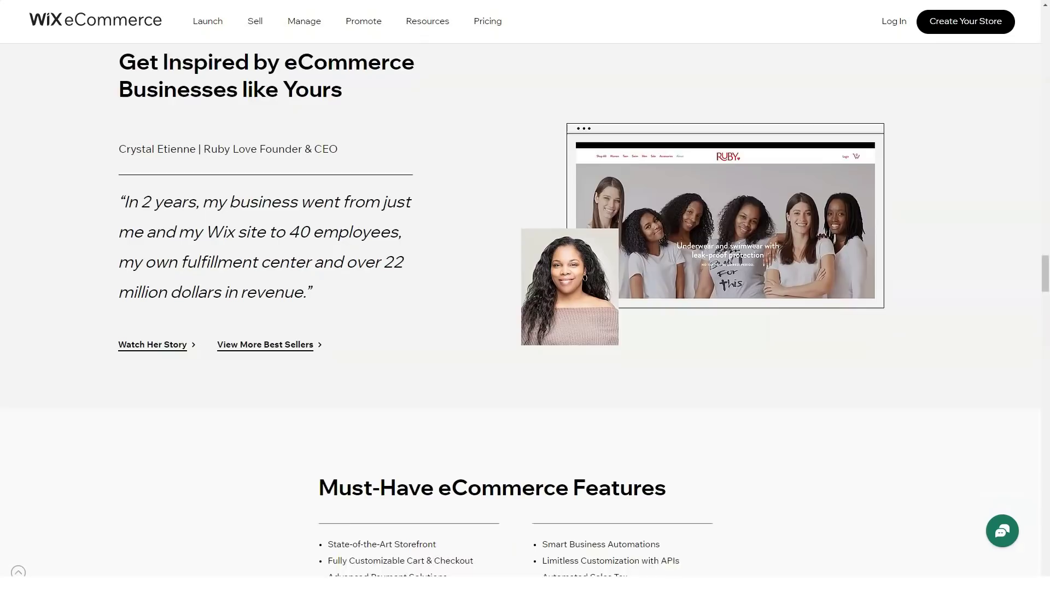
pyautogui.scroll(-1, 526, 328)
pyautogui.scroll(-2, 525, 328)
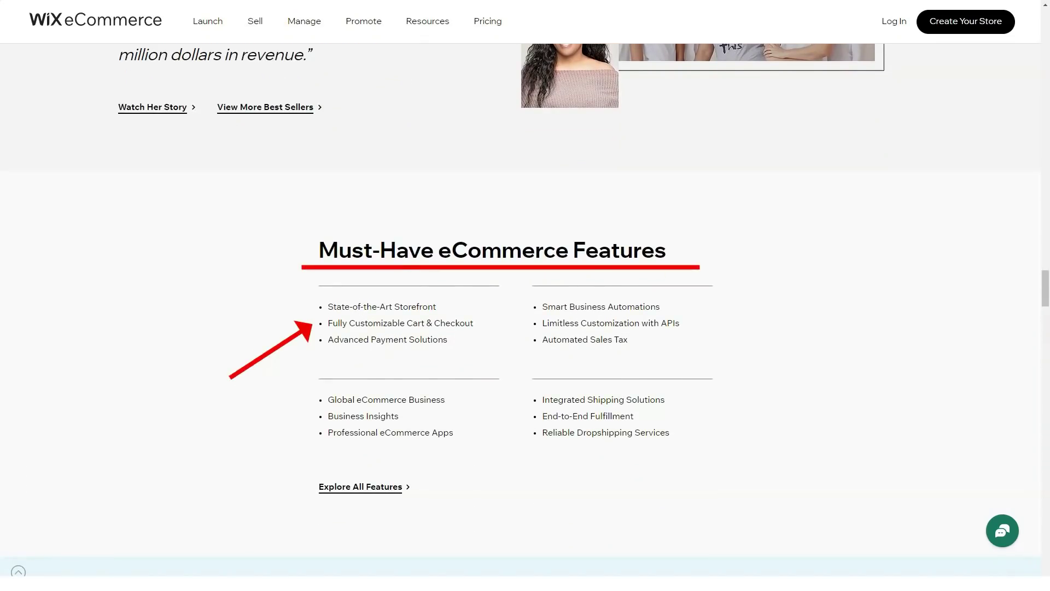
pyautogui.scroll(-3, 525, 328)
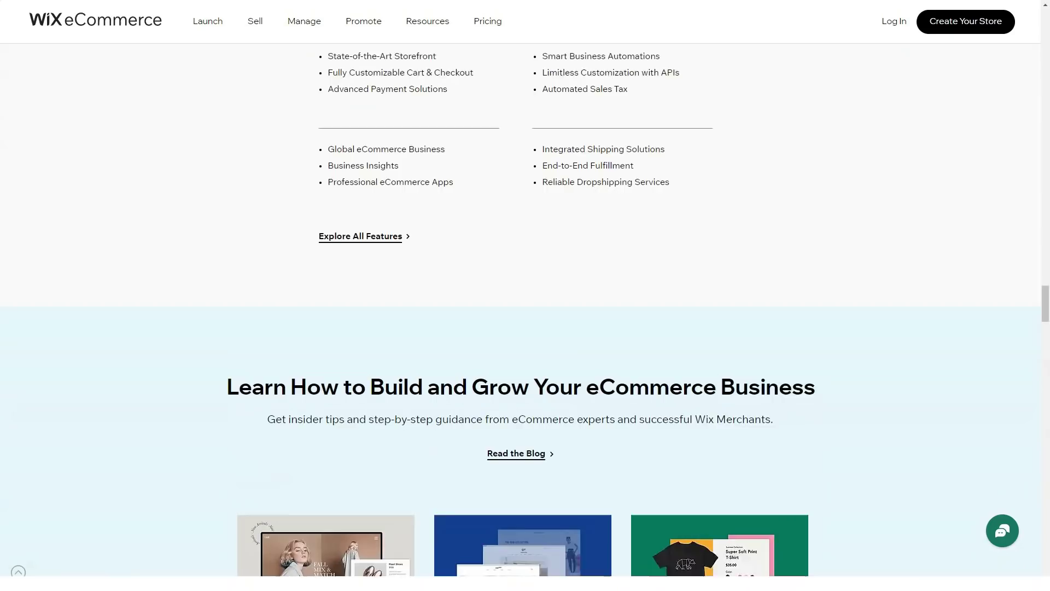
pyautogui.scroll(-3, 525, 328)
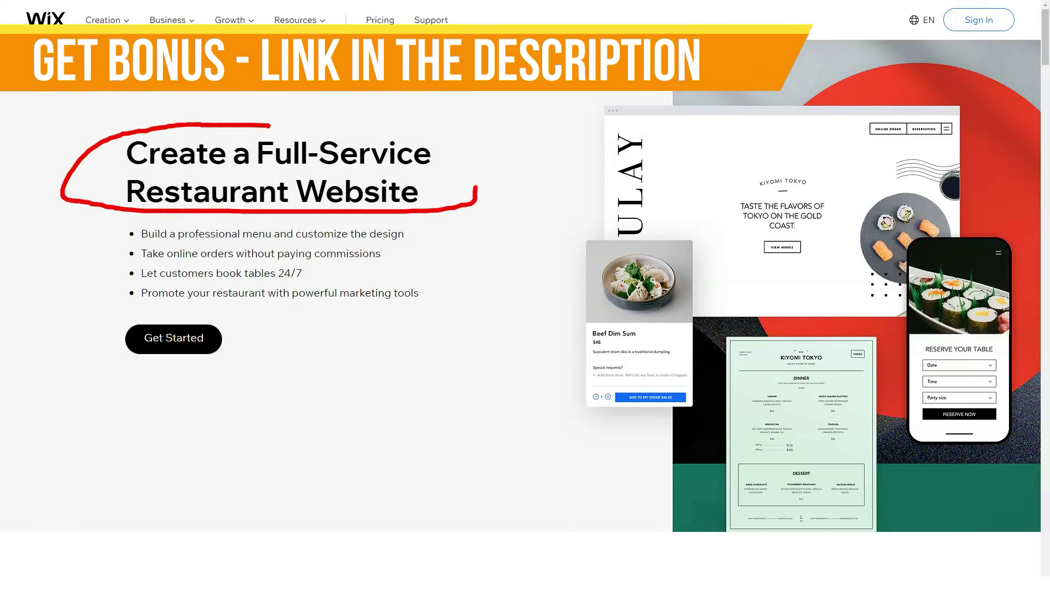
pyautogui.scroll(-4, 525, 295)
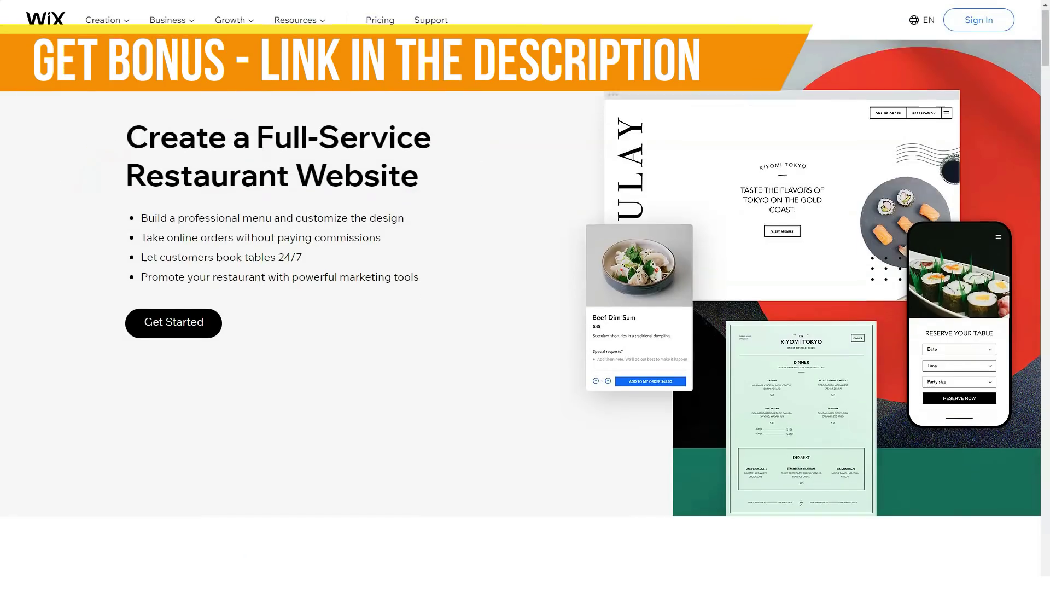
pyautogui.scroll(-2, 525, 296)
pyautogui.scroll(-2, 525, 296)
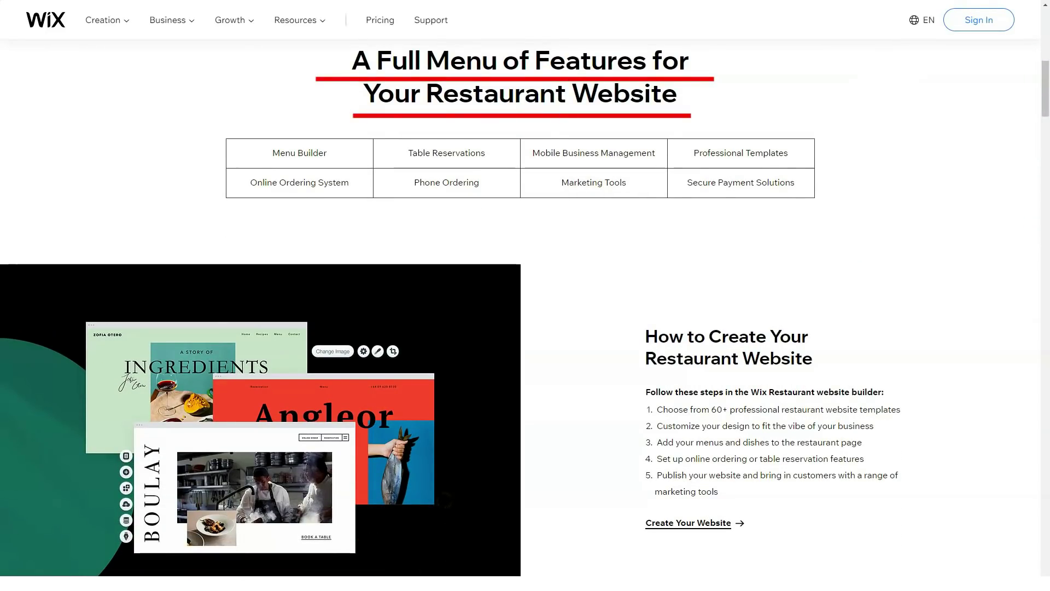
pyautogui.scroll(-2, 525, 328)
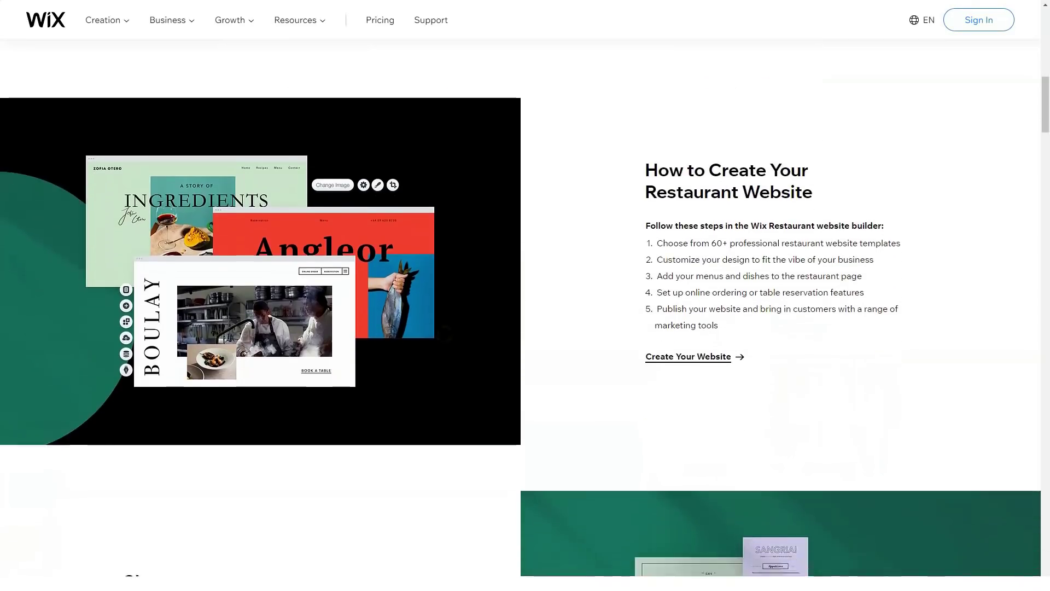
pyautogui.scroll(-2, 525, 309)
pyautogui.scroll(-2, 526, 309)
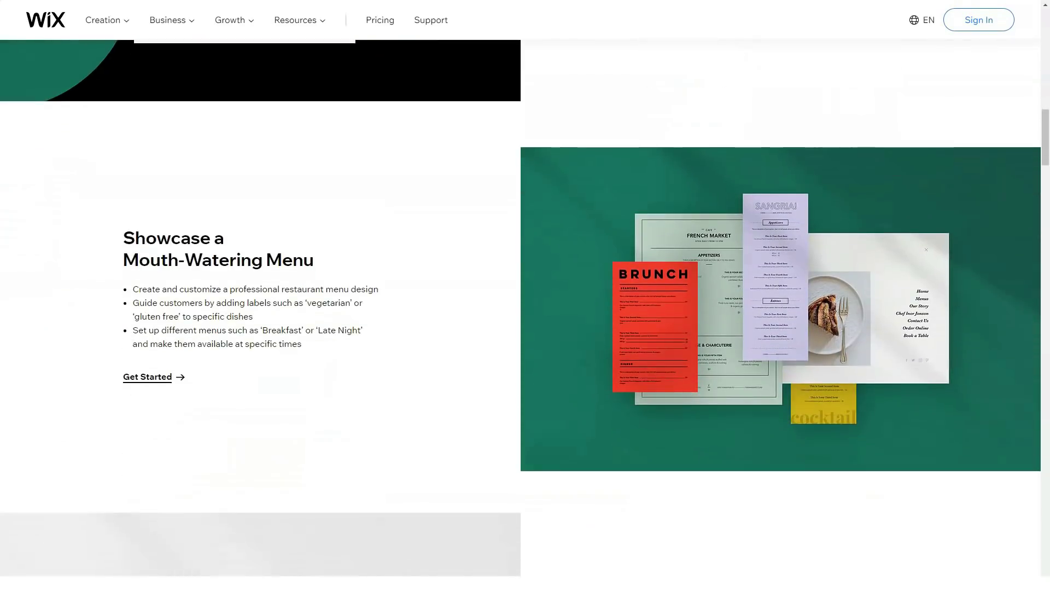
pyautogui.scroll(-2, 525, 309)
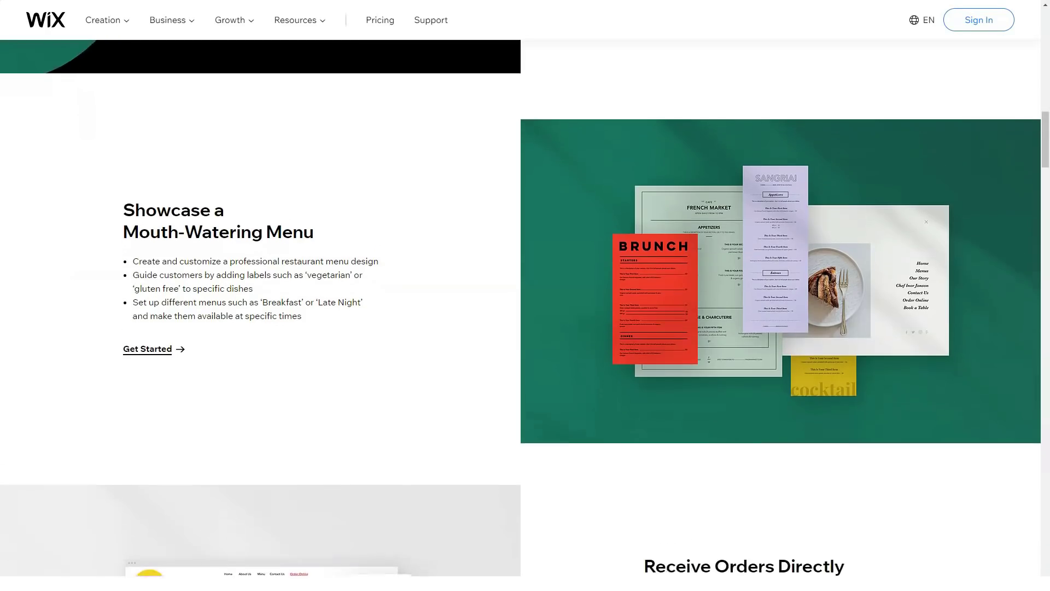
pyautogui.scroll(-2, 526, 308)
pyautogui.scroll(-1, 525, 309)
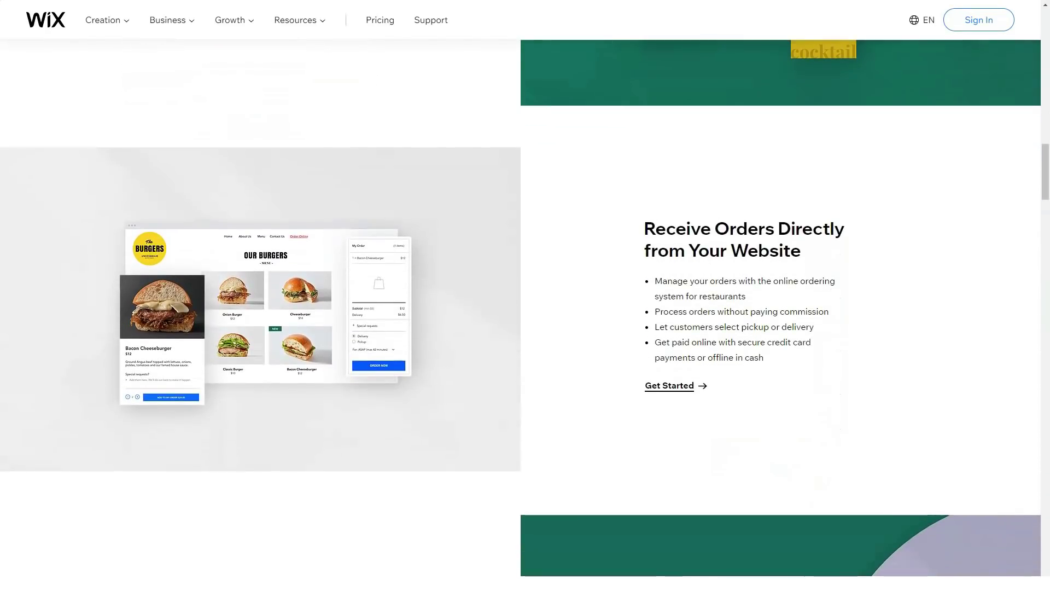
pyautogui.scroll(-2, 525, 309)
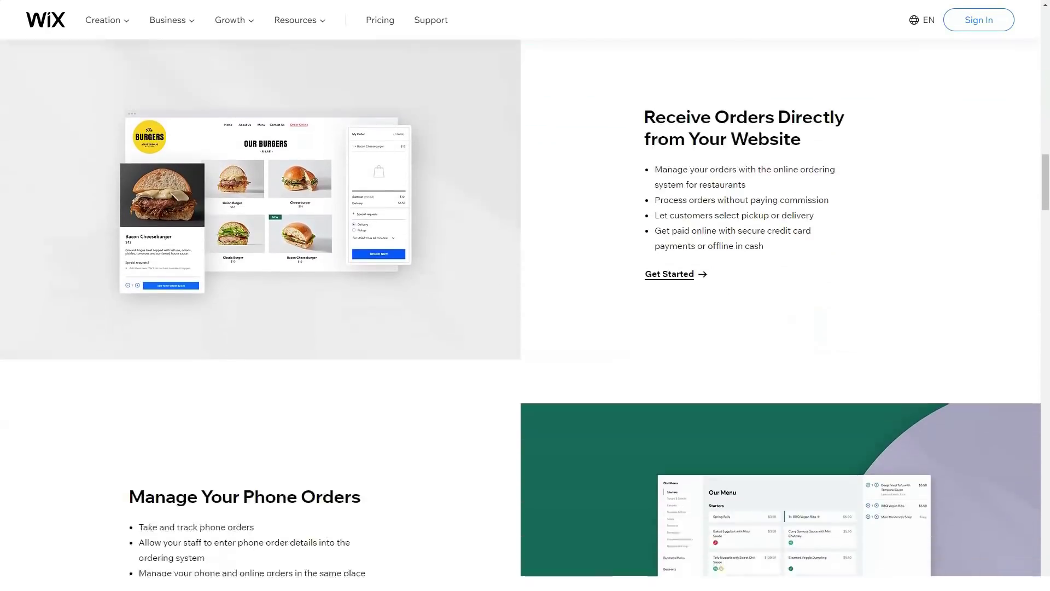
pyautogui.scroll(-2, 525, 309)
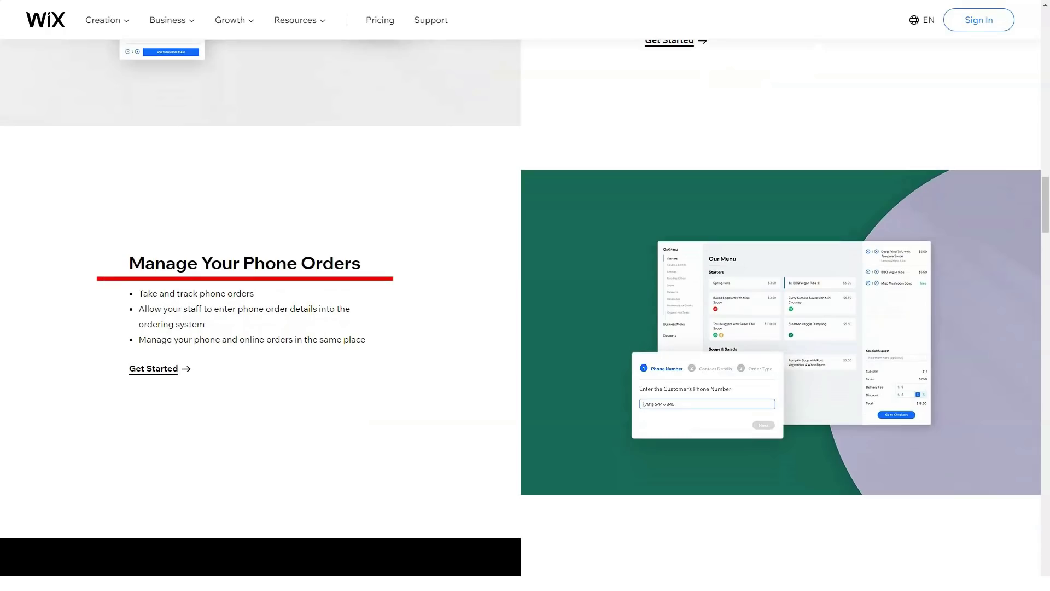
pyautogui.scroll(-2, 525, 308)
pyautogui.scroll(-3, 525, 308)
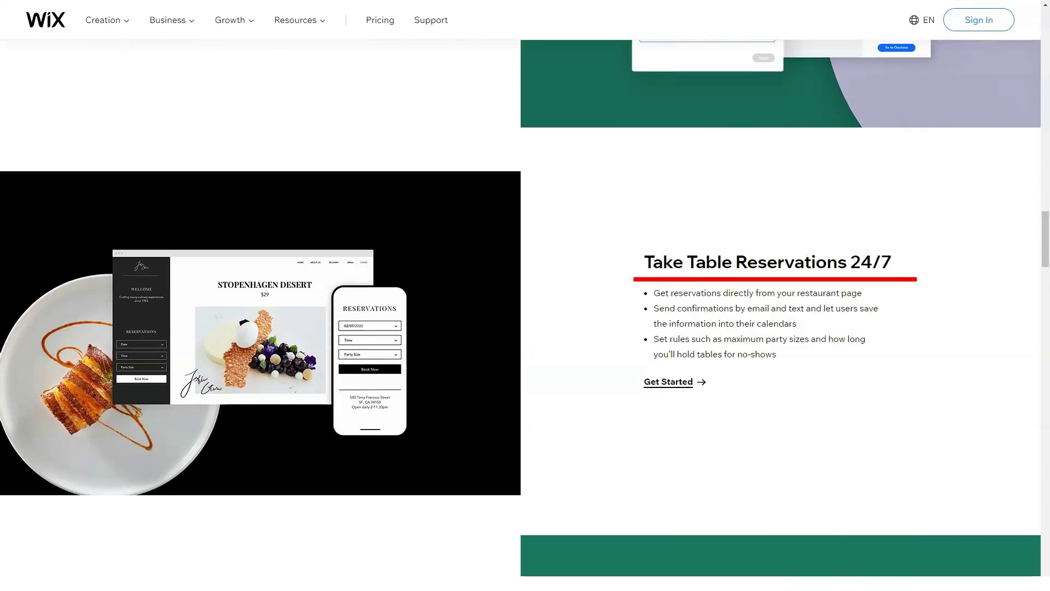
pyautogui.scroll(-1, 525, 309)
pyautogui.scroll(-2, 525, 309)
pyautogui.scroll(-2, 525, 308)
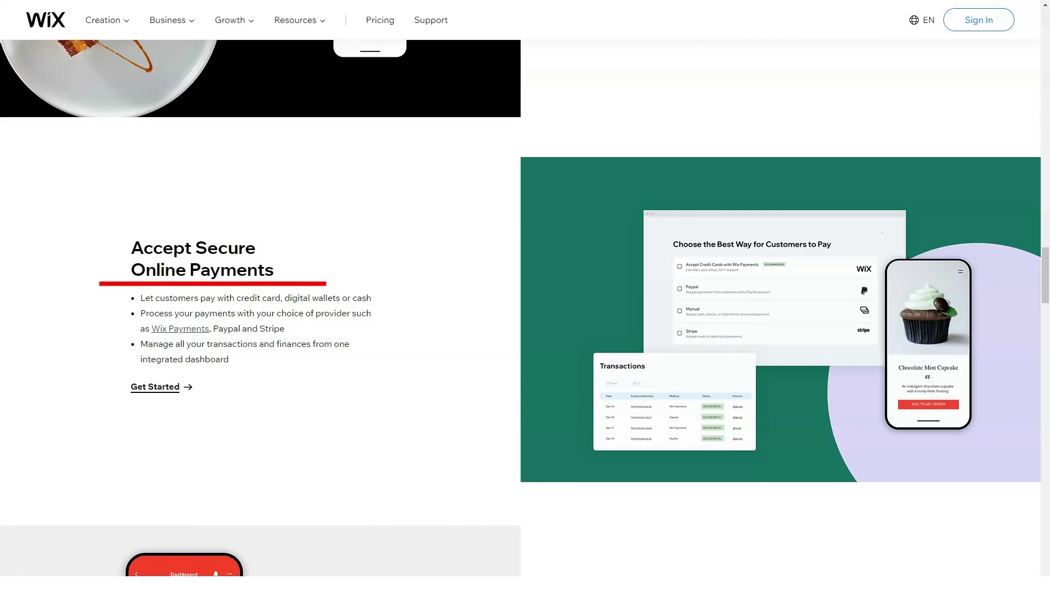
pyautogui.scroll(-1, 526, 309)
pyautogui.scroll(-2, 525, 308)
pyautogui.scroll(-2, 526, 309)
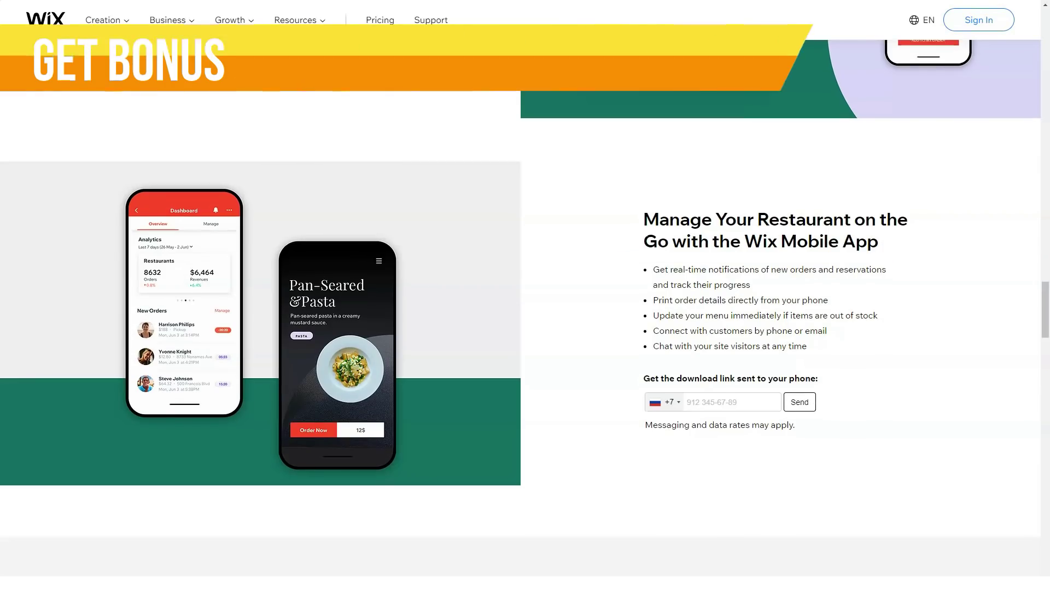
pyautogui.scroll(-1, 526, 308)
pyautogui.scroll(-2, 525, 309)
pyautogui.scroll(-2, 526, 309)
pyautogui.scroll(-1, 525, 309)
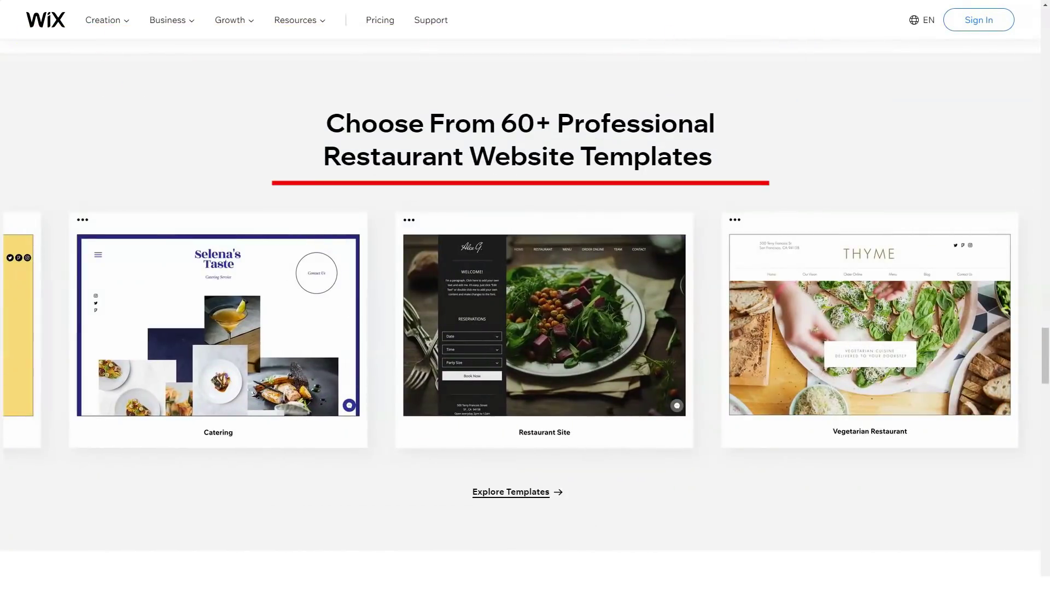
pyautogui.scroll(-2, 526, 309)
pyautogui.scroll(-3, 525, 309)
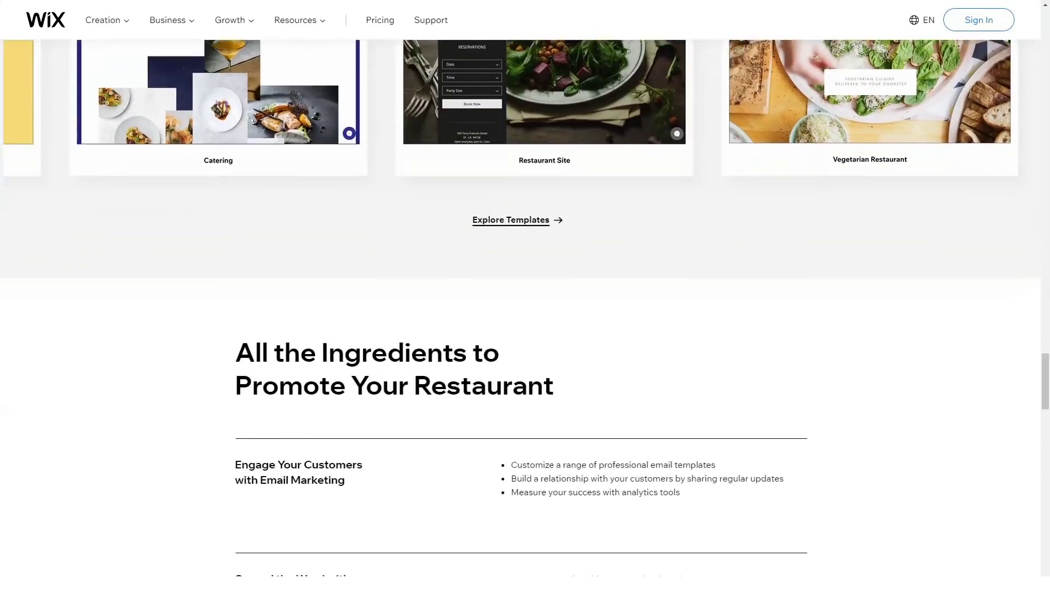
pyautogui.scroll(-2, 525, 309)
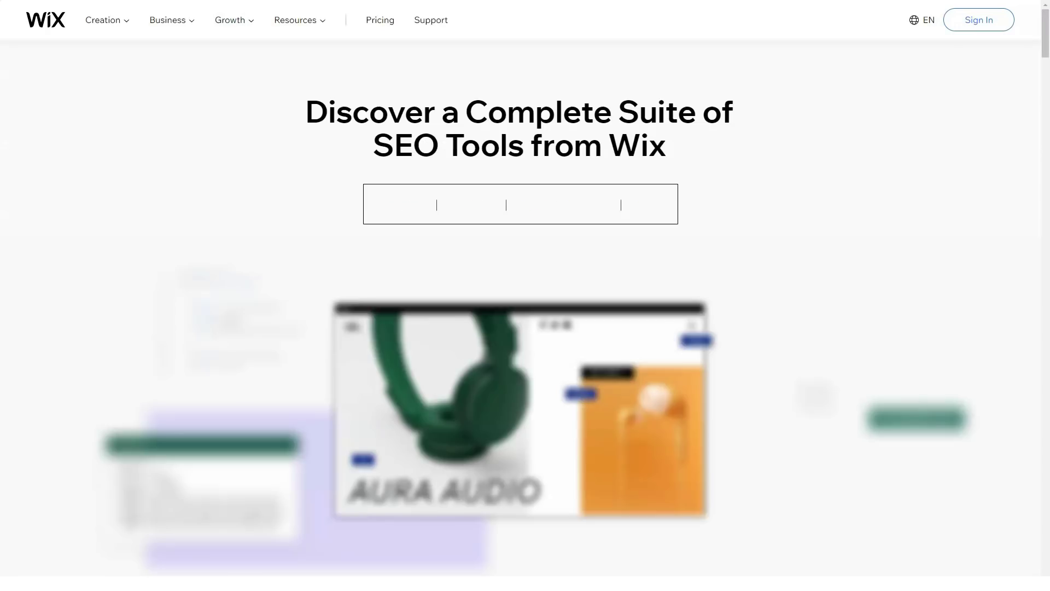
pyautogui.scroll(-1, 525, 308)
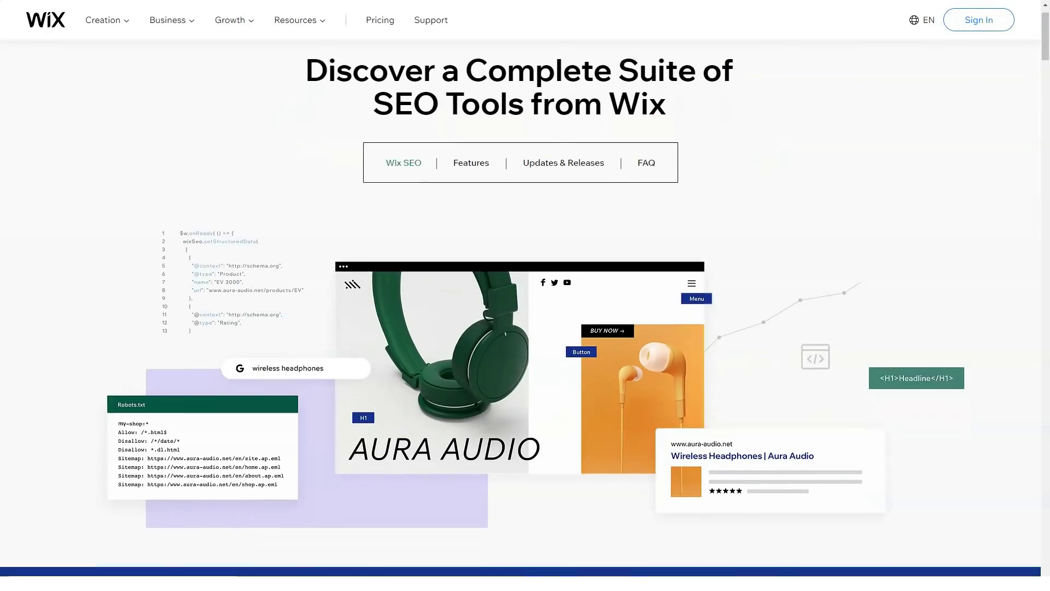
pyautogui.scroll(-2, 525, 309)
pyautogui.scroll(-2, 526, 309)
pyautogui.scroll(-2, 525, 309)
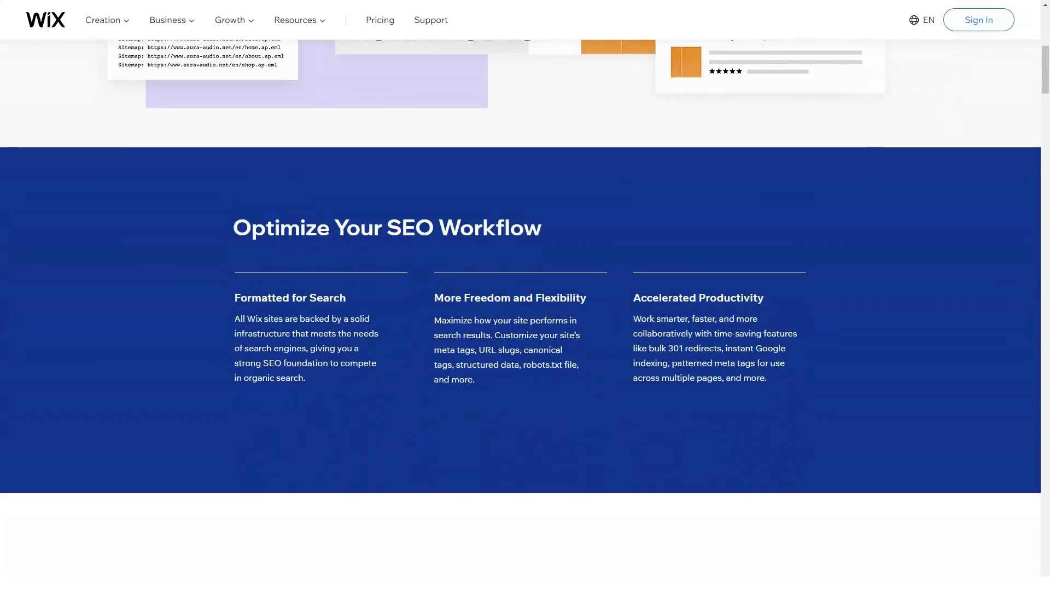
pyautogui.scroll(-2, 525, 309)
pyautogui.scroll(-2, 526, 309)
pyautogui.scroll(-1, 525, 309)
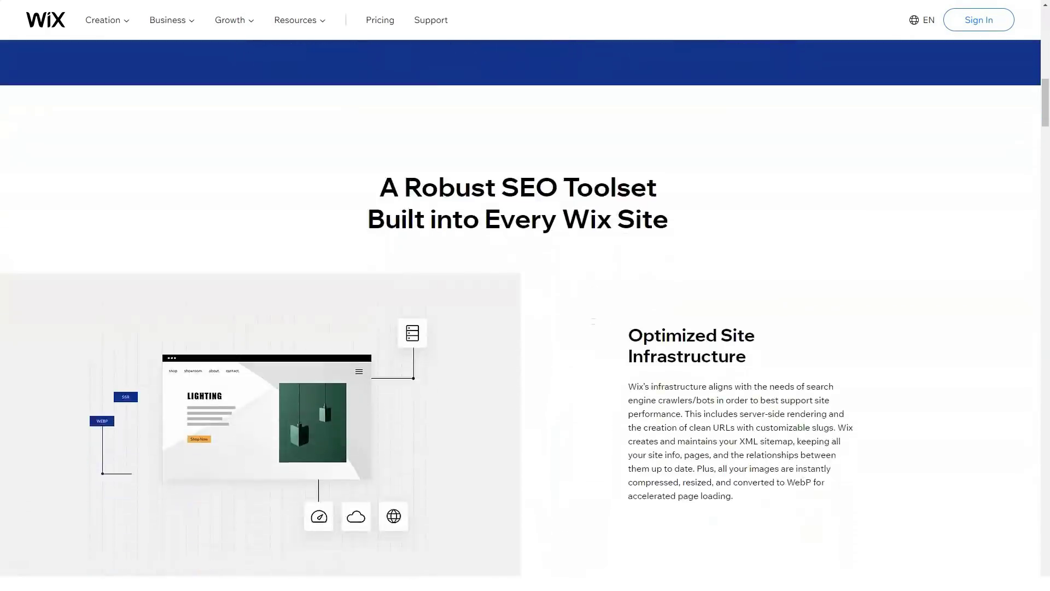
pyautogui.scroll(-1, 525, 308)
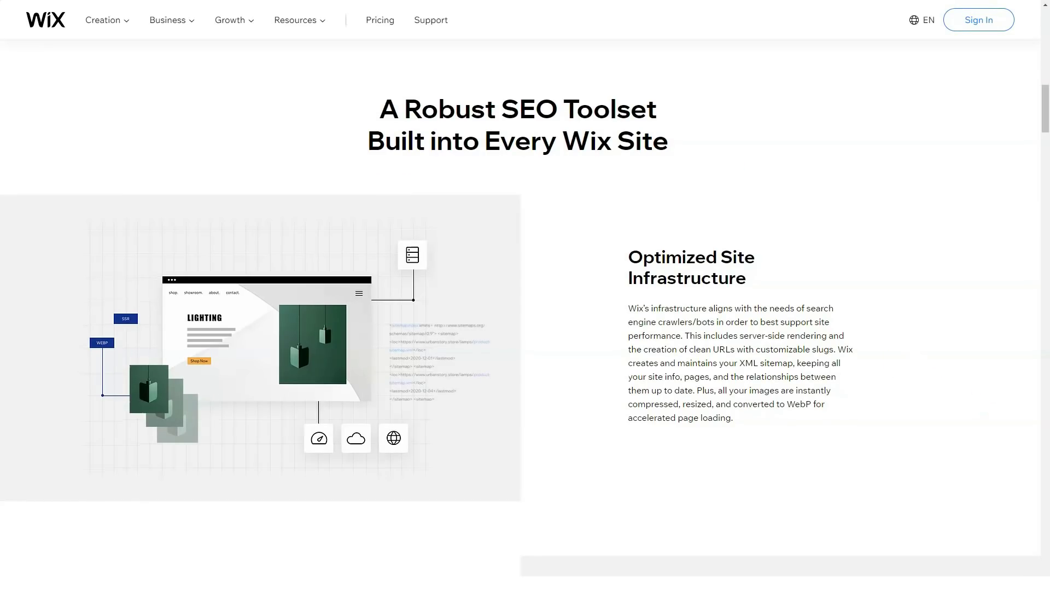
pyautogui.scroll(-2, 525, 309)
pyautogui.scroll(-2, 525, 309)
pyautogui.scroll(-1, 526, 309)
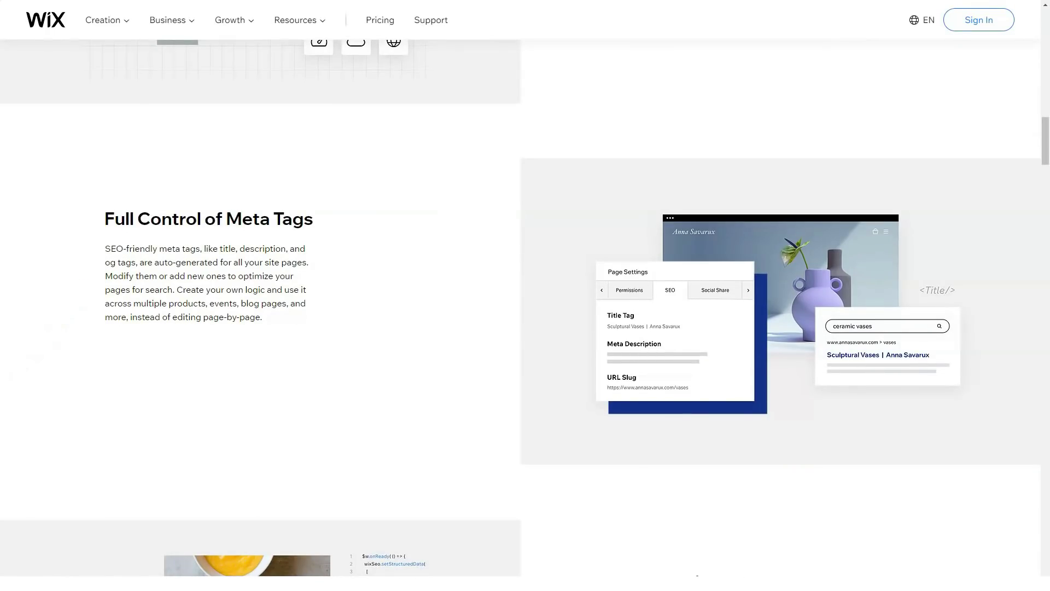
pyautogui.scroll(-2, 525, 309)
pyautogui.scroll(-3, 525, 308)
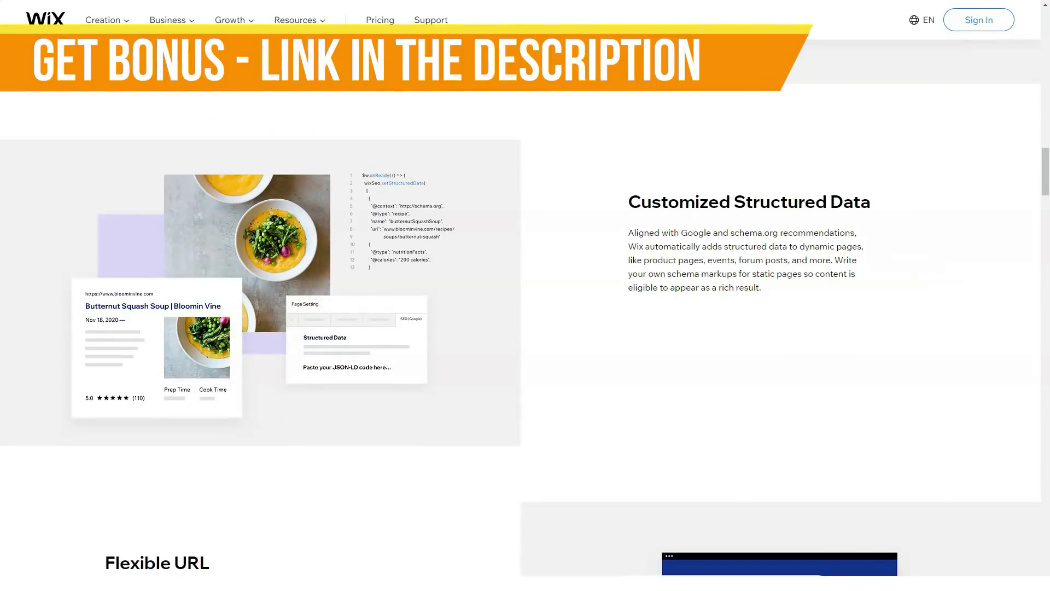
pyautogui.scroll(-3, 526, 328)
pyautogui.scroll(-2, 525, 328)
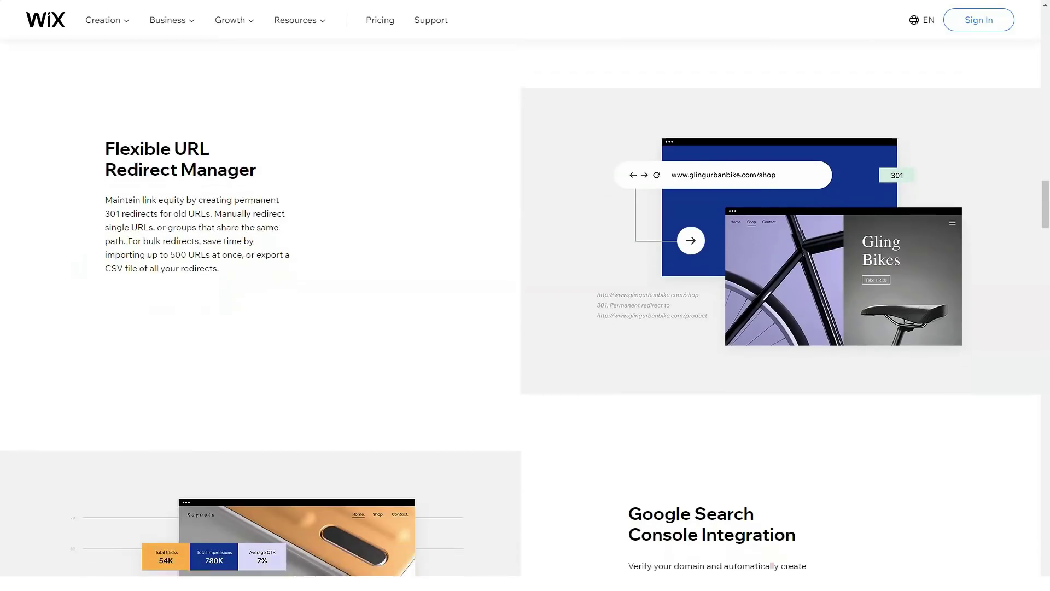
pyautogui.scroll(-2, 525, 328)
pyautogui.scroll(-2, 525, 328)
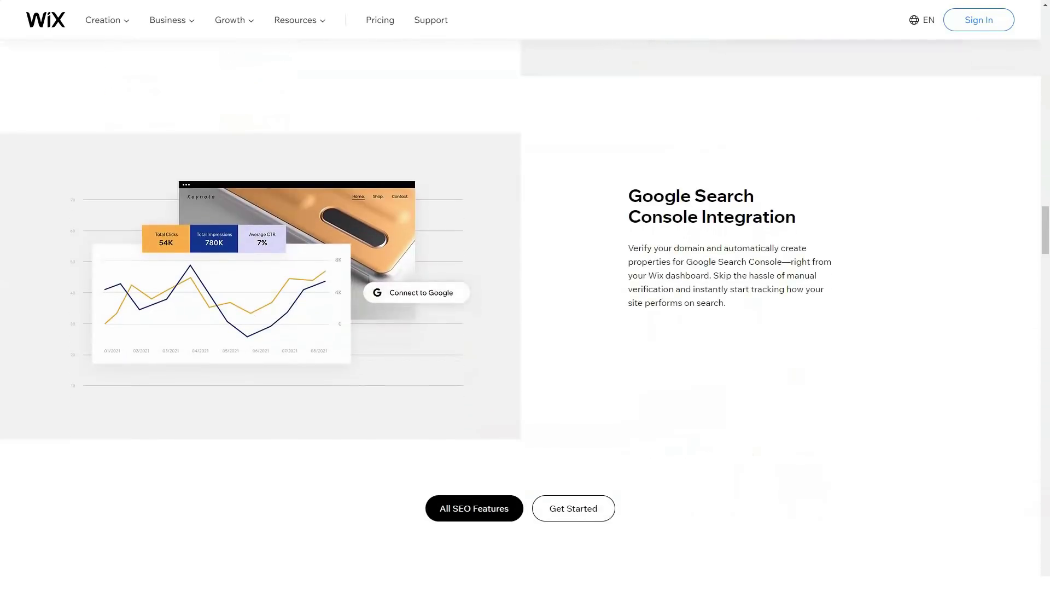
pyautogui.scroll(-2, 525, 328)
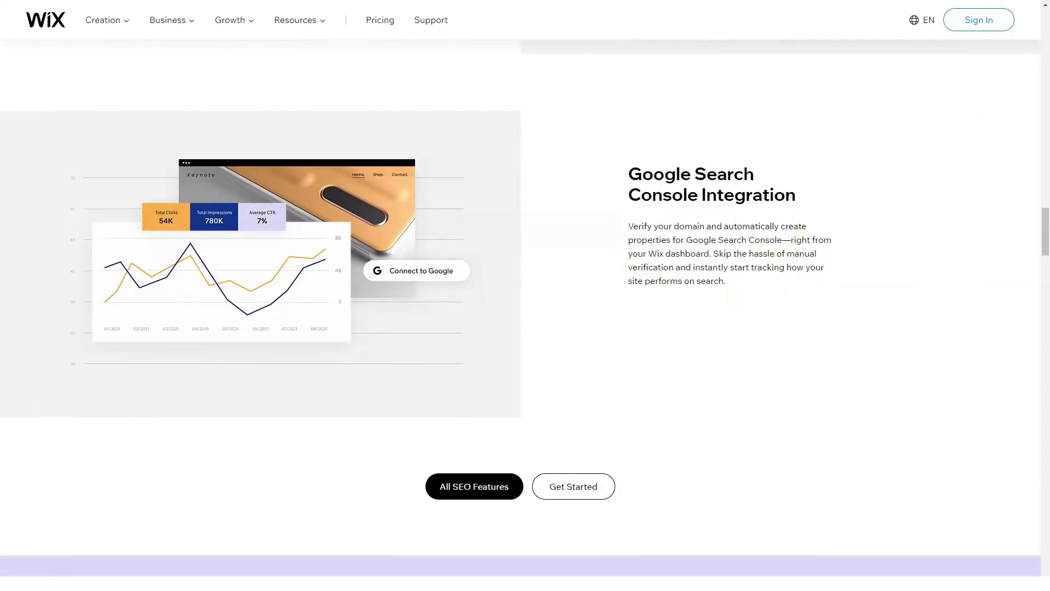
pyautogui.scroll(-3, 525, 328)
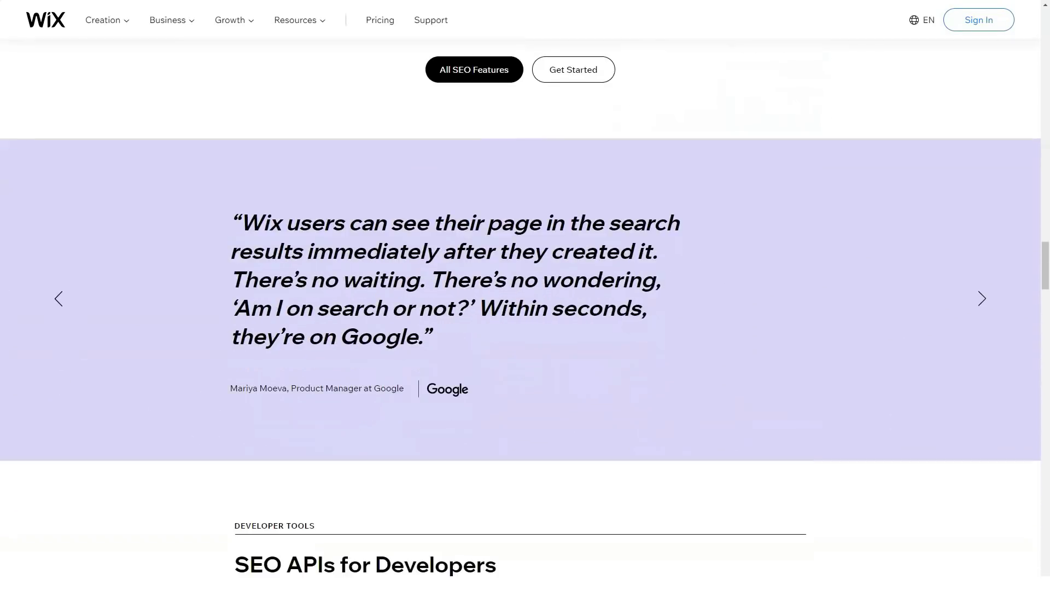
pyautogui.scroll(-2, 525, 329)
pyautogui.scroll(-3, 526, 329)
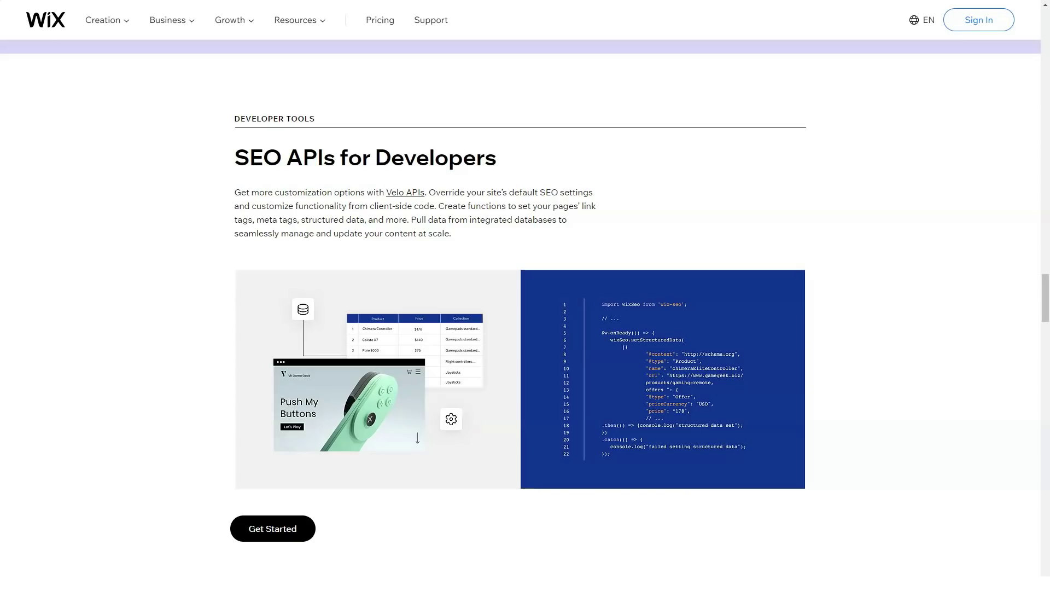
pyautogui.scroll(-1, 525, 328)
pyautogui.scroll(-2, 525, 329)
pyautogui.scroll(-2, 526, 328)
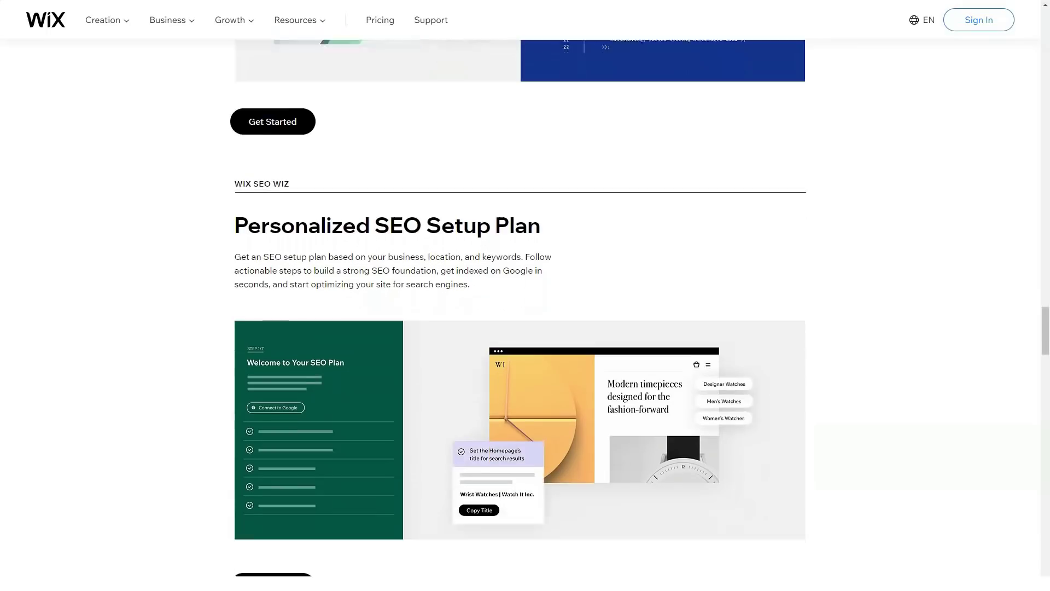
pyautogui.scroll(-1, 525, 329)
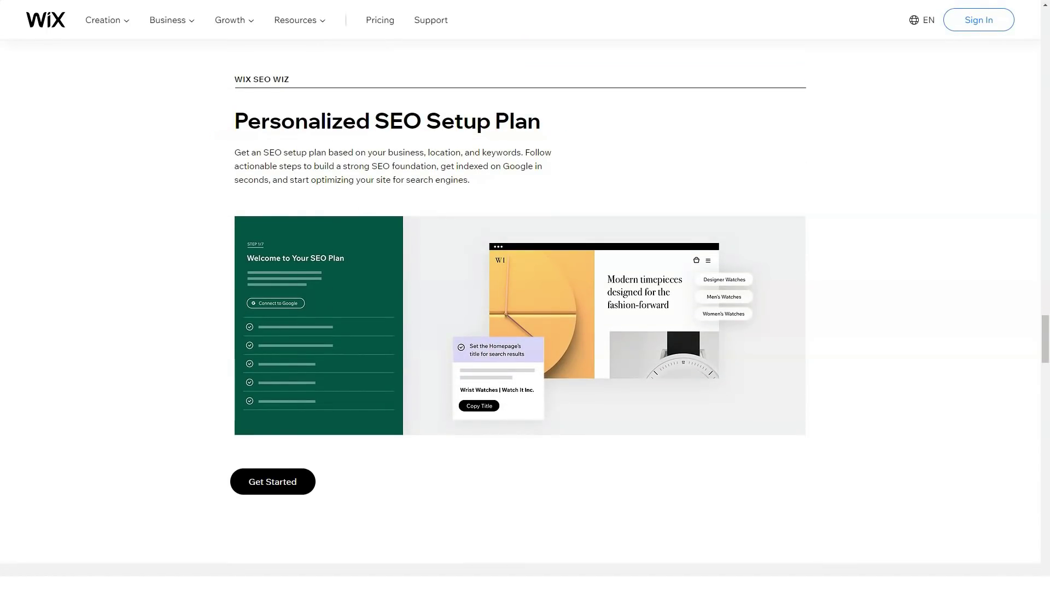
pyautogui.scroll(-1, 525, 329)
pyautogui.scroll(-2, 526, 328)
pyautogui.scroll(-2, 526, 328)
pyautogui.scroll(-1, 525, 329)
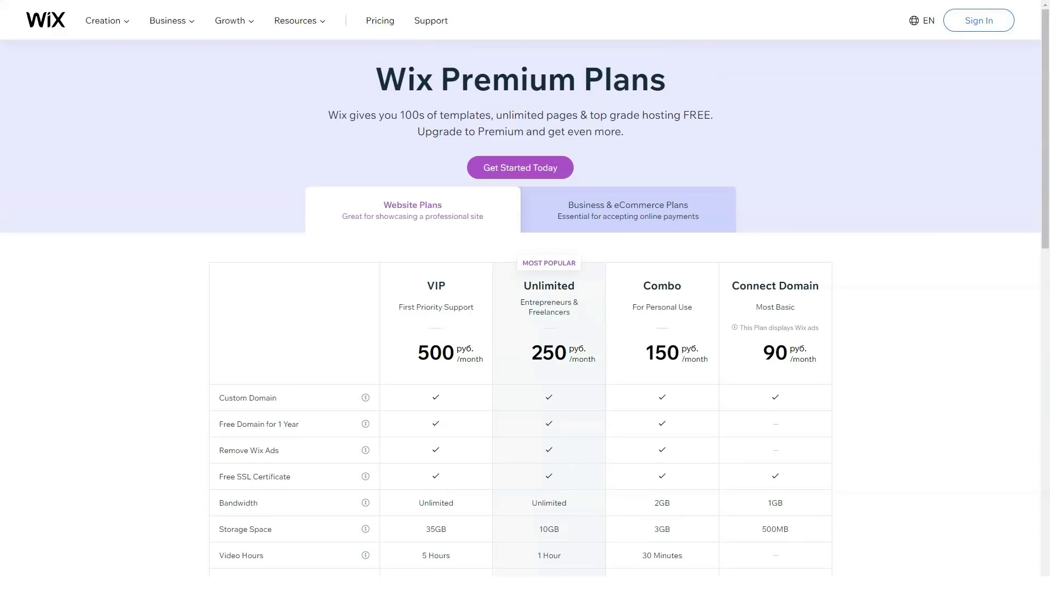
pyautogui.scroll(-3, 525, 296)
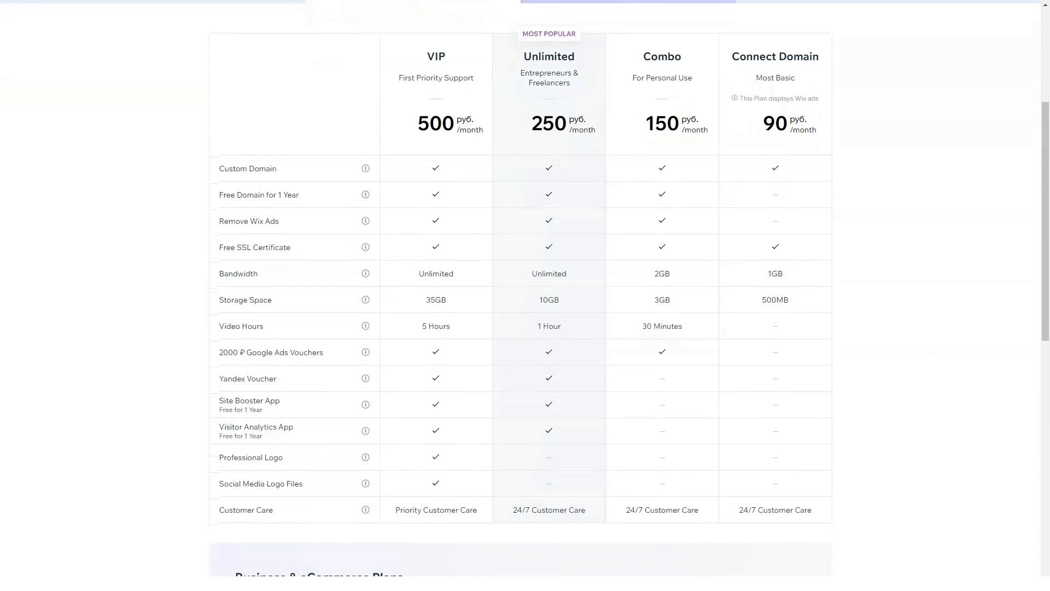
pyautogui.scroll(-2, 526, 328)
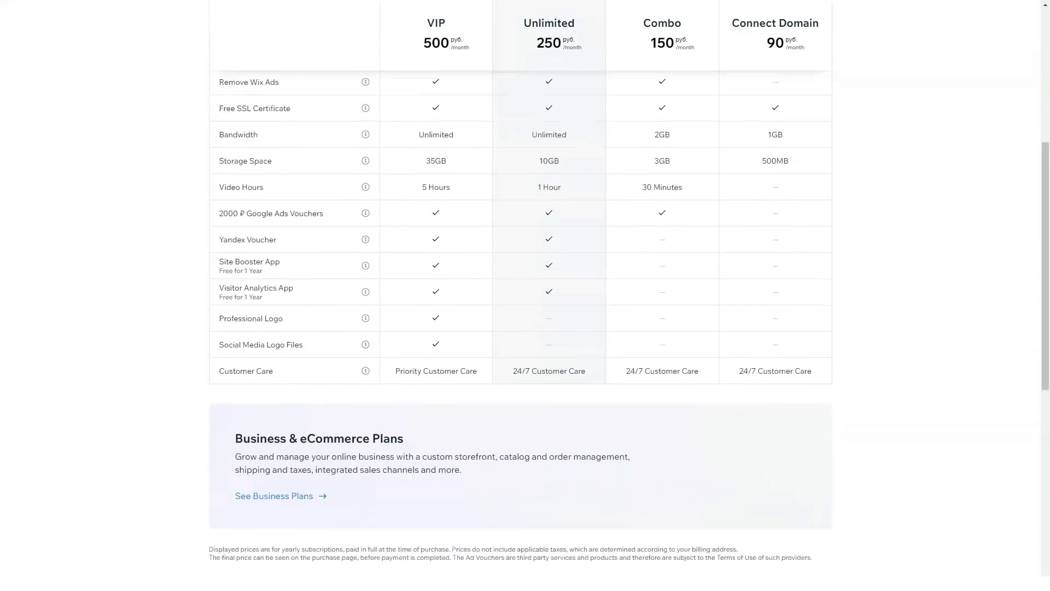
# Switch the Premium Plans table to the Business & eCommerce plans.
pyautogui.click(279, 495)
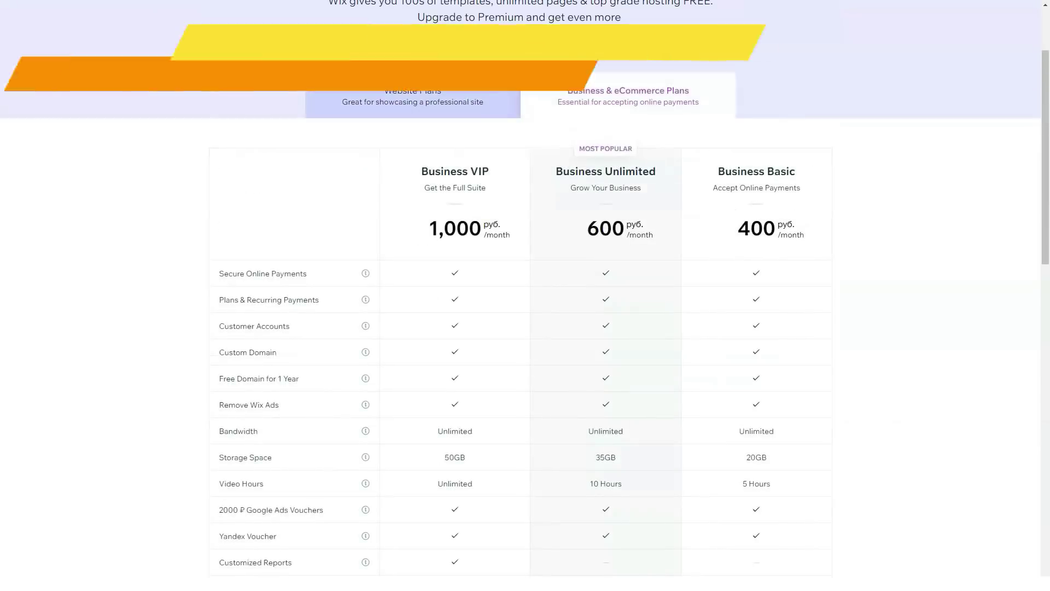
pyautogui.scroll(-1, 525, 296)
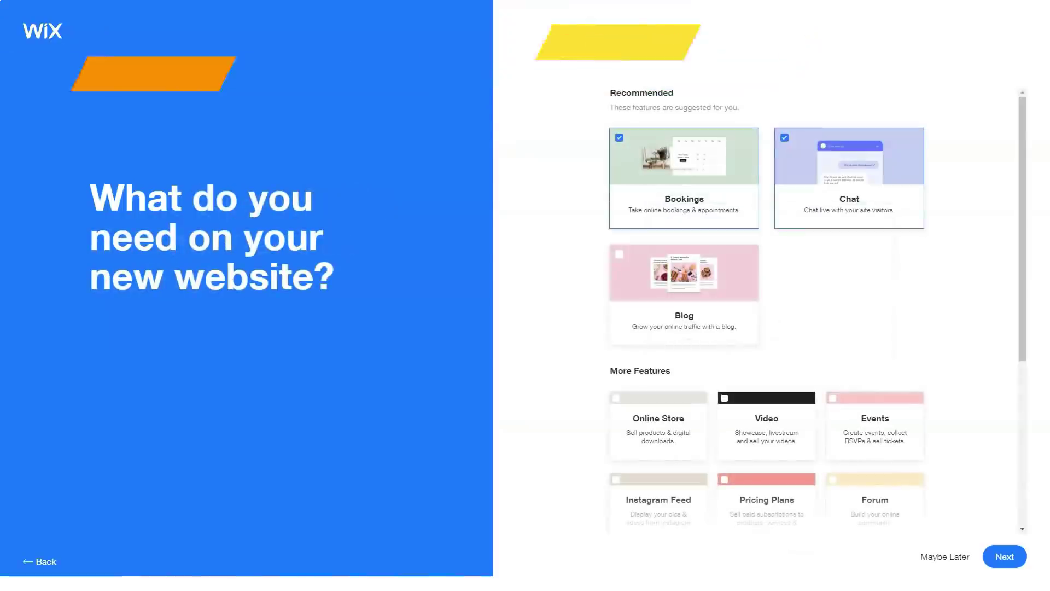
pyautogui.scroll(-3, 767, 308)
pyautogui.scroll(-3, 766, 238)
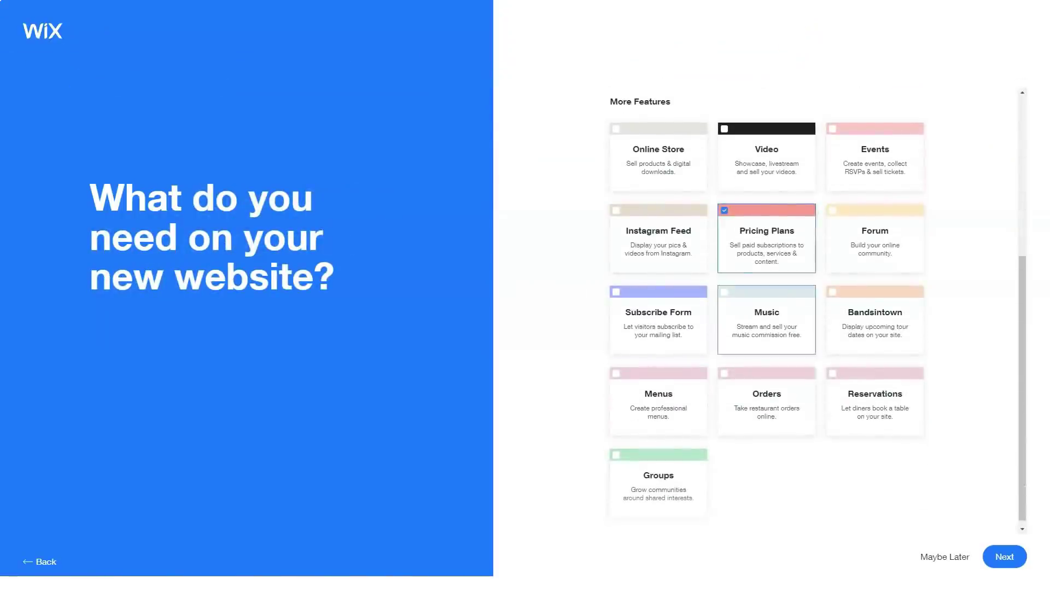
# Add Menus to the new site's feature selection.
pyautogui.click(658, 402)
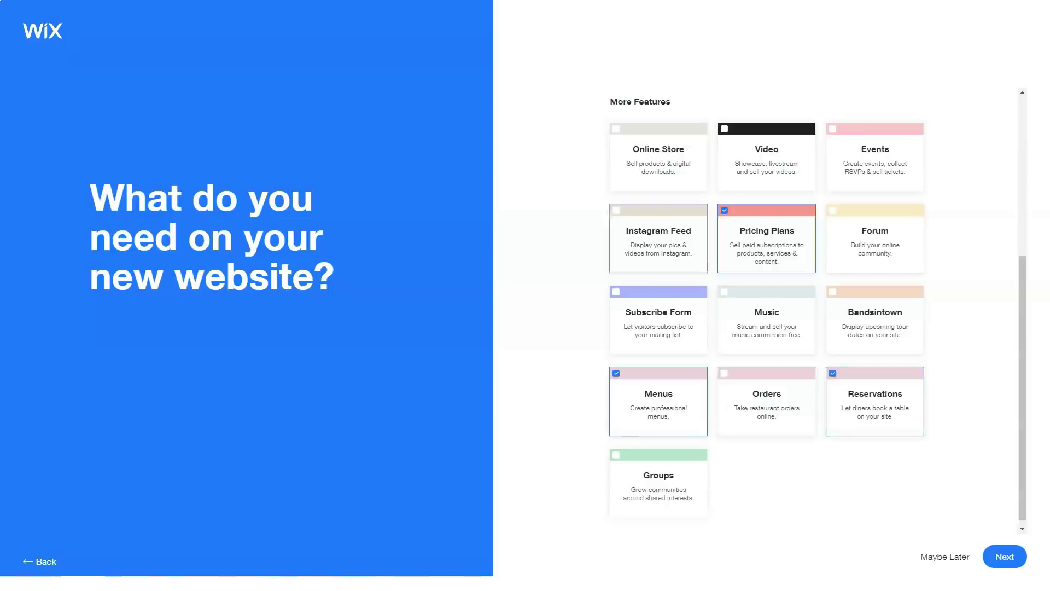
pyautogui.scroll(2, 658, 254)
# Name the business 'wapshop', skip content import, and pick a site theme.
pyautogui.click(1004, 557)
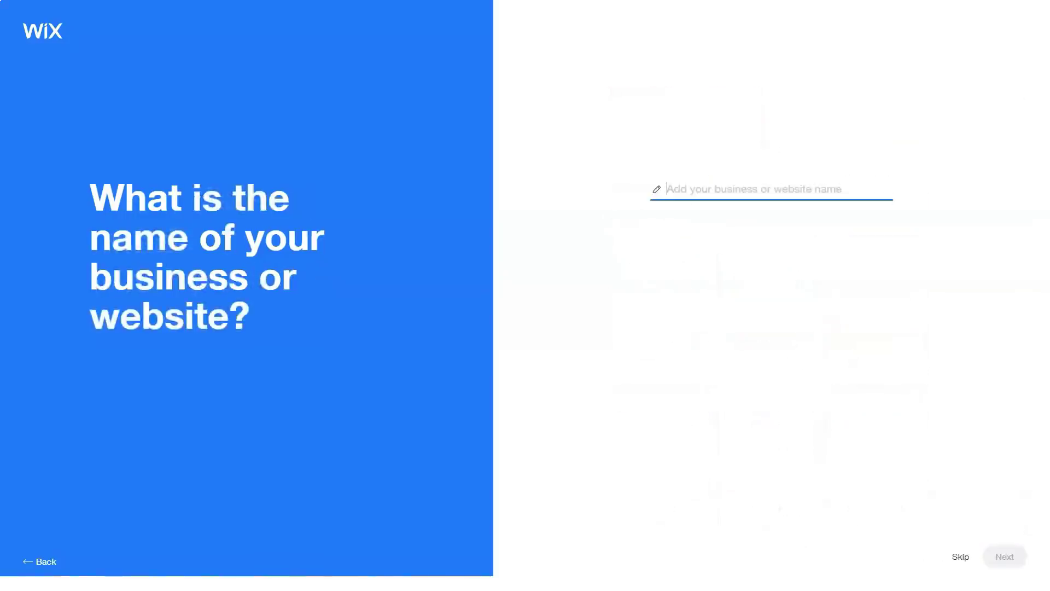
pyautogui.write('w')
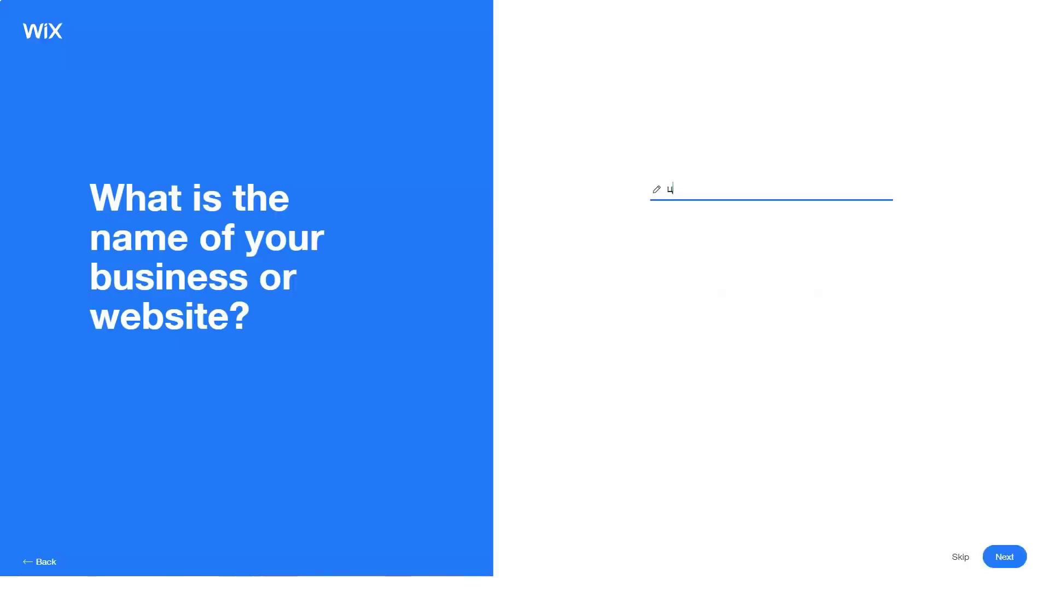
pyautogui.press('BackSpace')
pyautogui.write('wapshop')
pyautogui.press('Return')
pyautogui.press('Return')
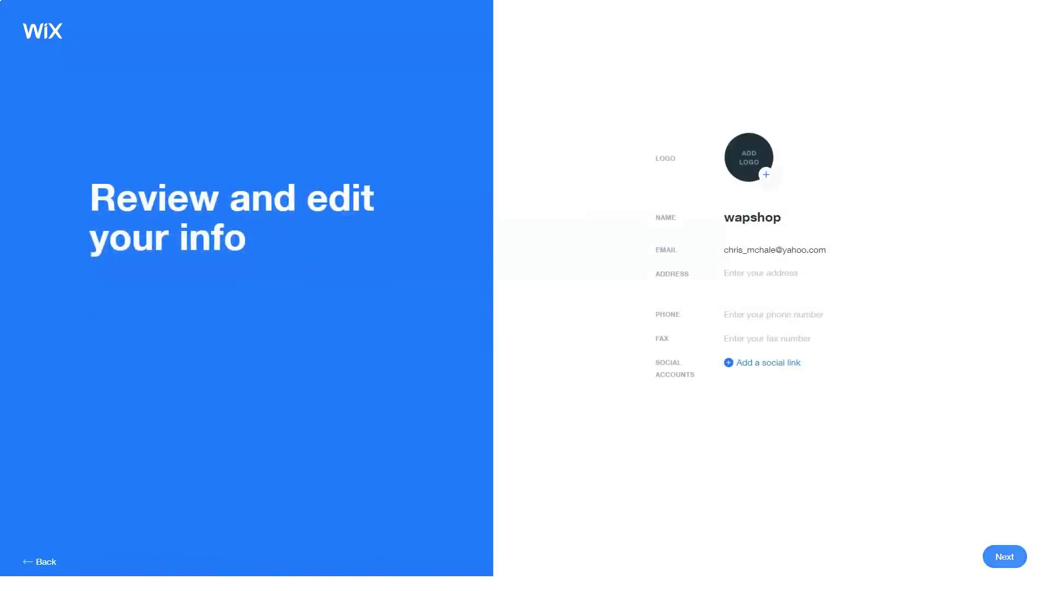
pyautogui.press('Return')
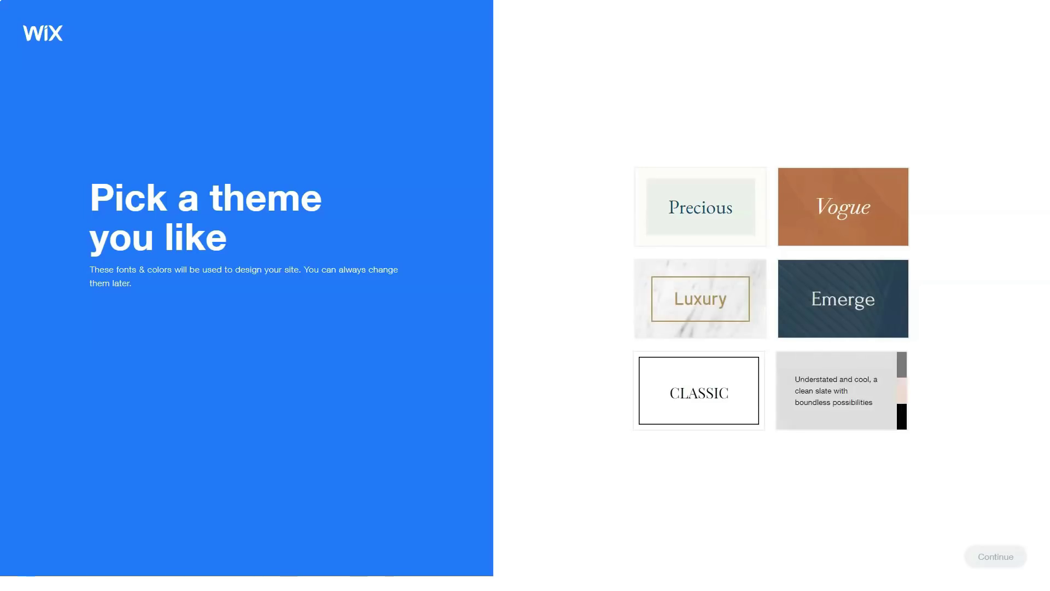
pyautogui.press('Tab')
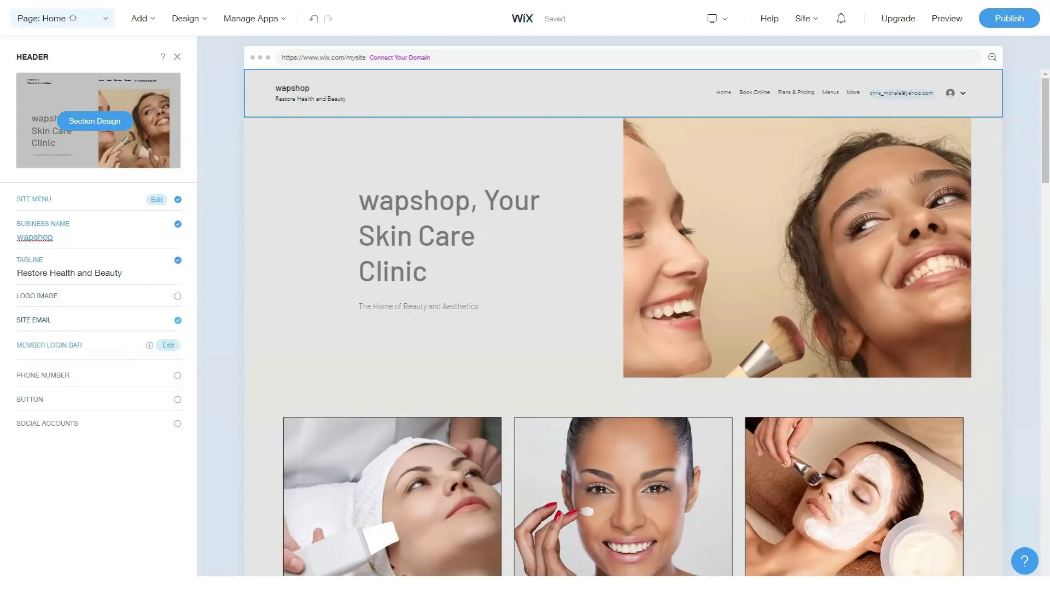
# Remove the contact detail from the header, leaving it without a button.
pyautogui.click(177, 375)
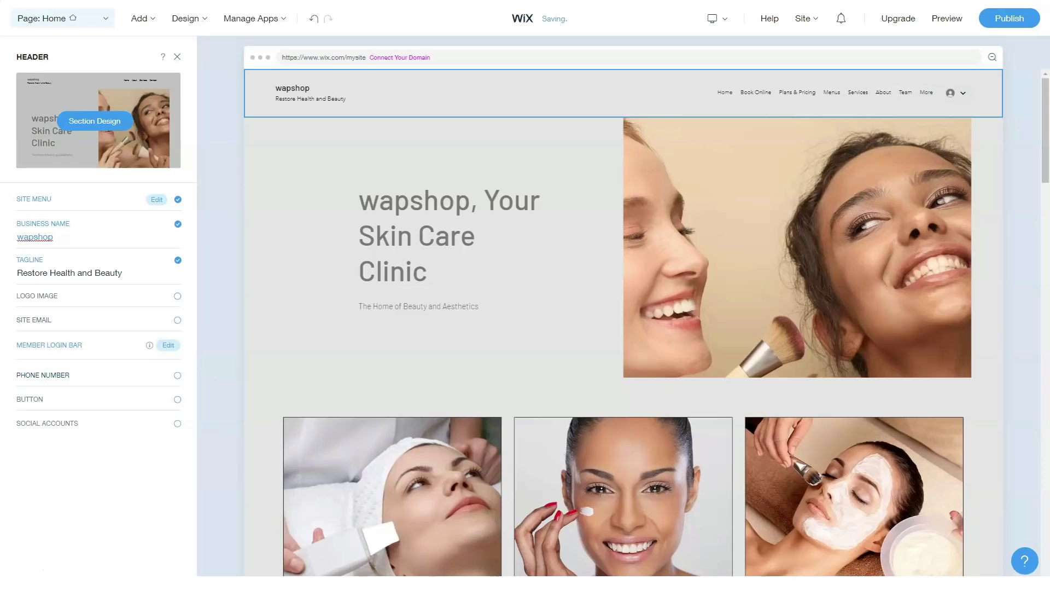
pyautogui.click(177, 399)
pyautogui.click(178, 398)
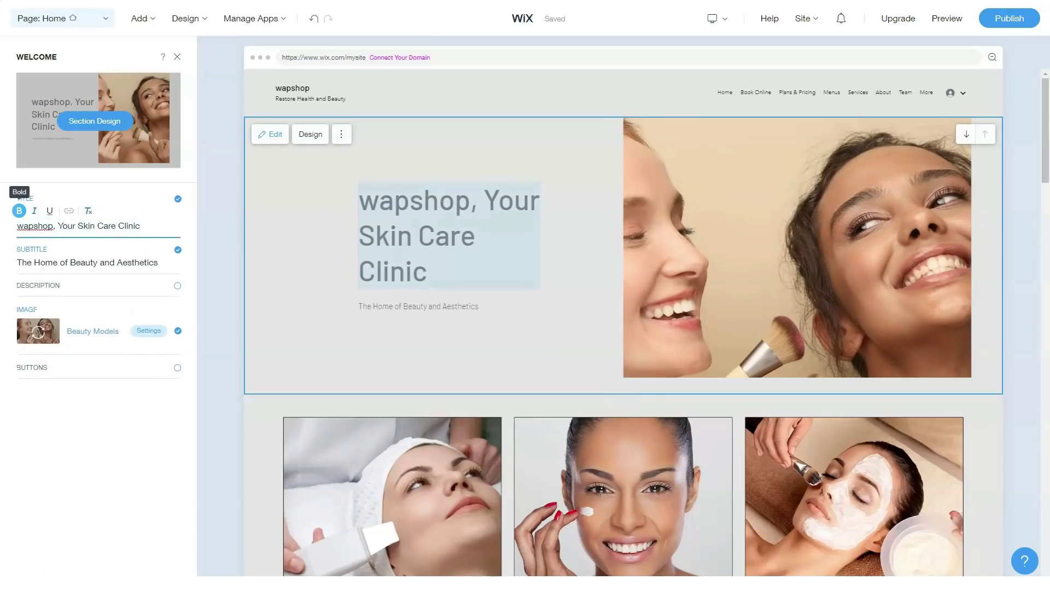
# Add the welcome subtitle and an italic description paragraph.
pyautogui.press('Tab')
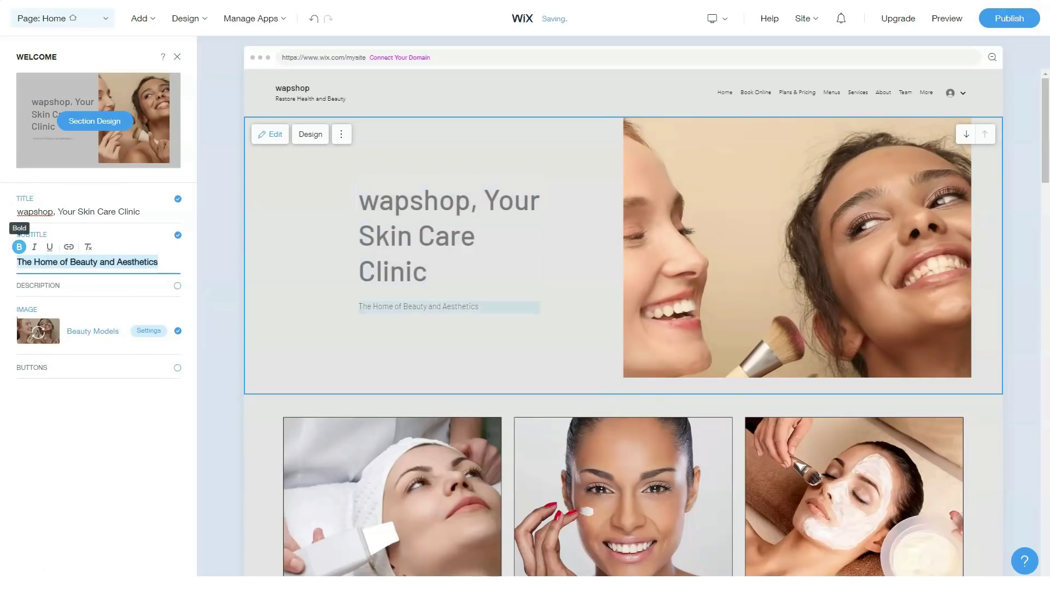
pyautogui.press('Tab')
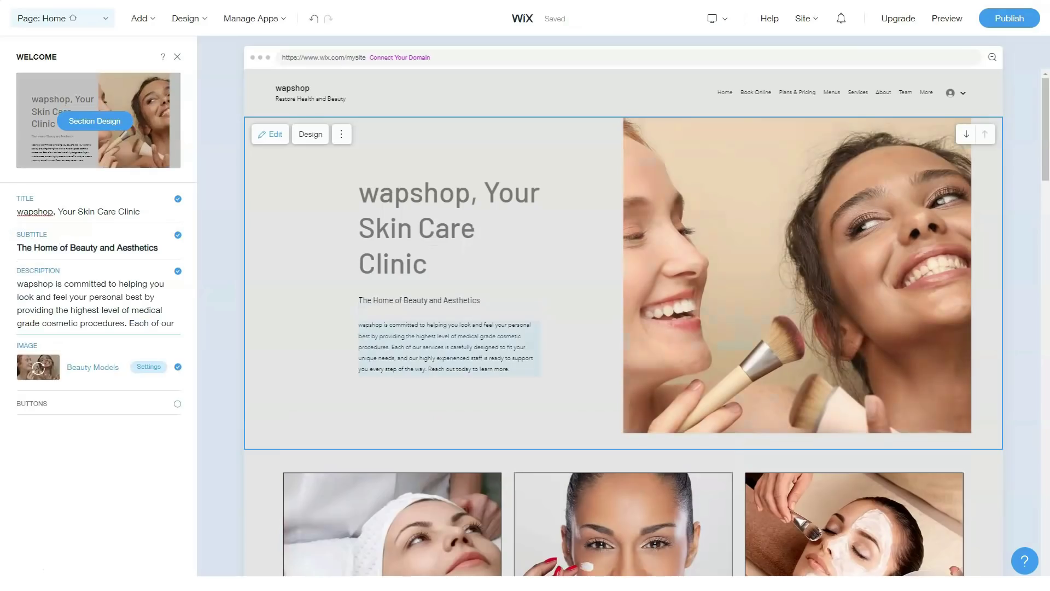
pyautogui.click(19, 283)
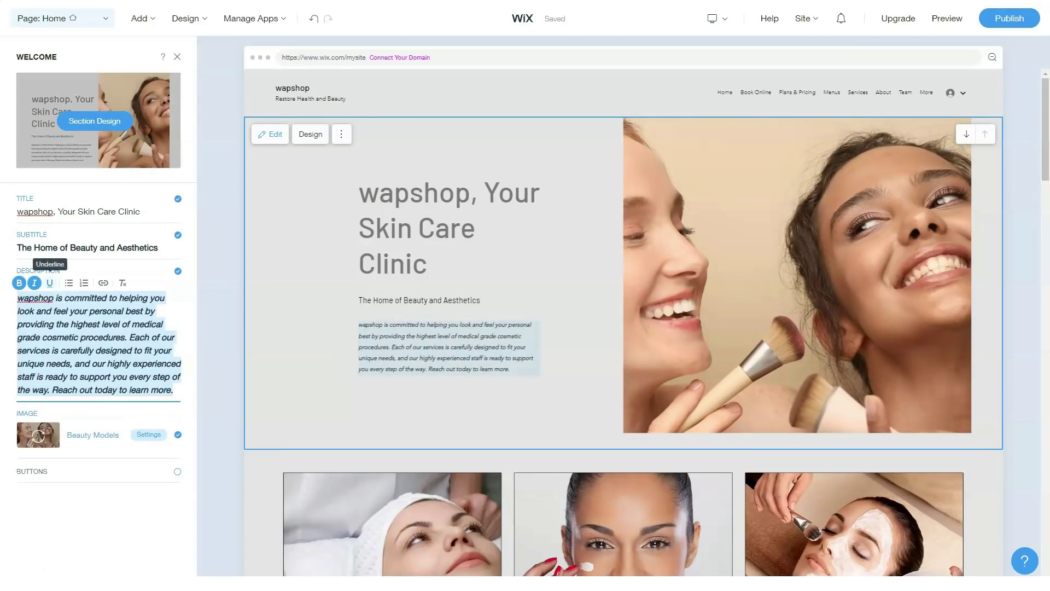
pyautogui.press('Tab')
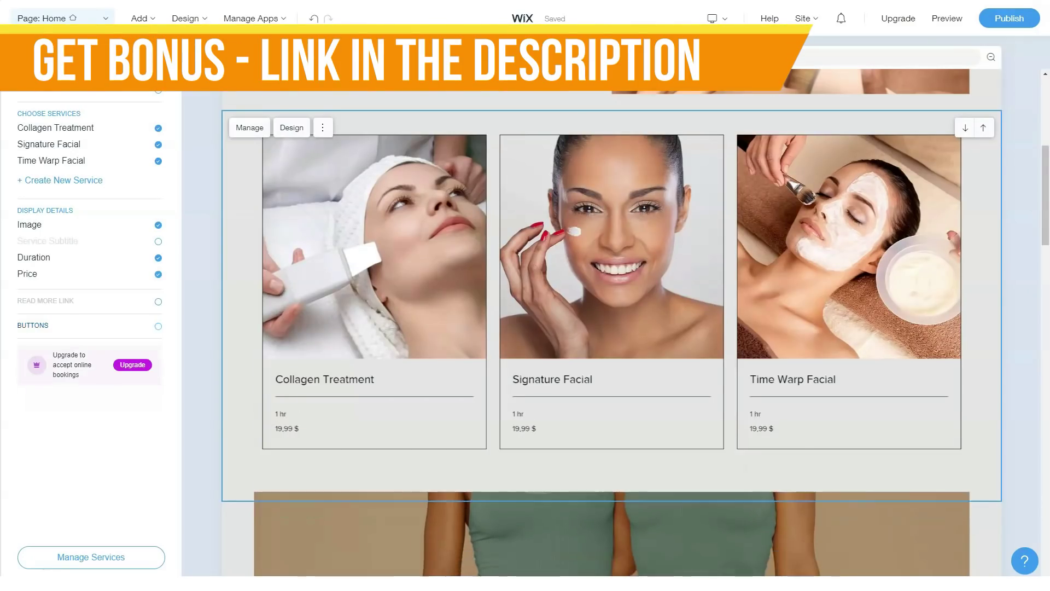
pyautogui.scroll(-3, 611, 328)
pyautogui.scroll(-2, 611, 328)
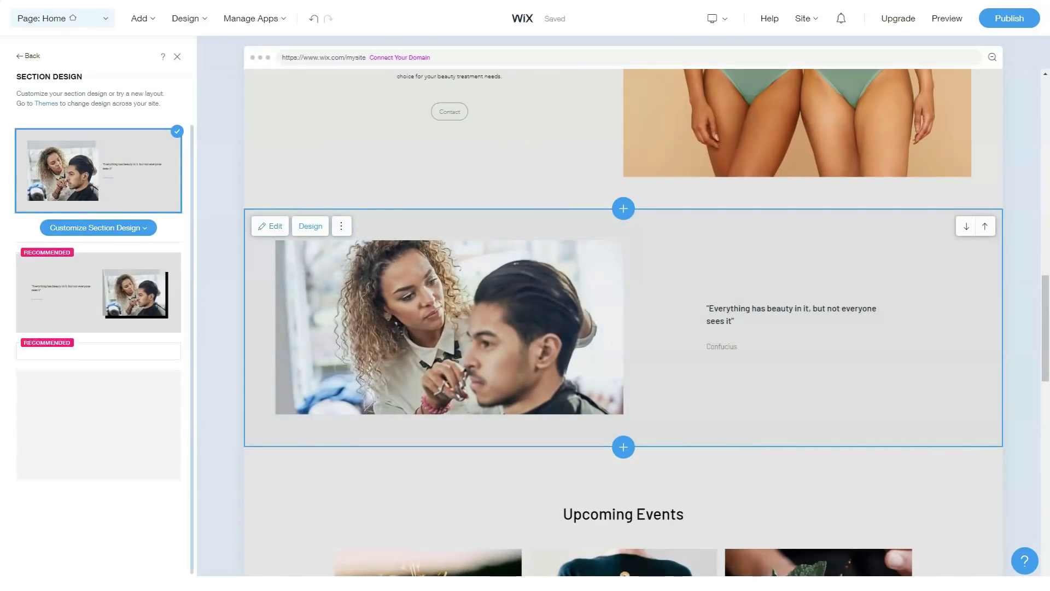
pyautogui.scroll(-5, 98, 369)
# Apply the black full-image layout to the Confucius quote section.
pyautogui.click(98, 329)
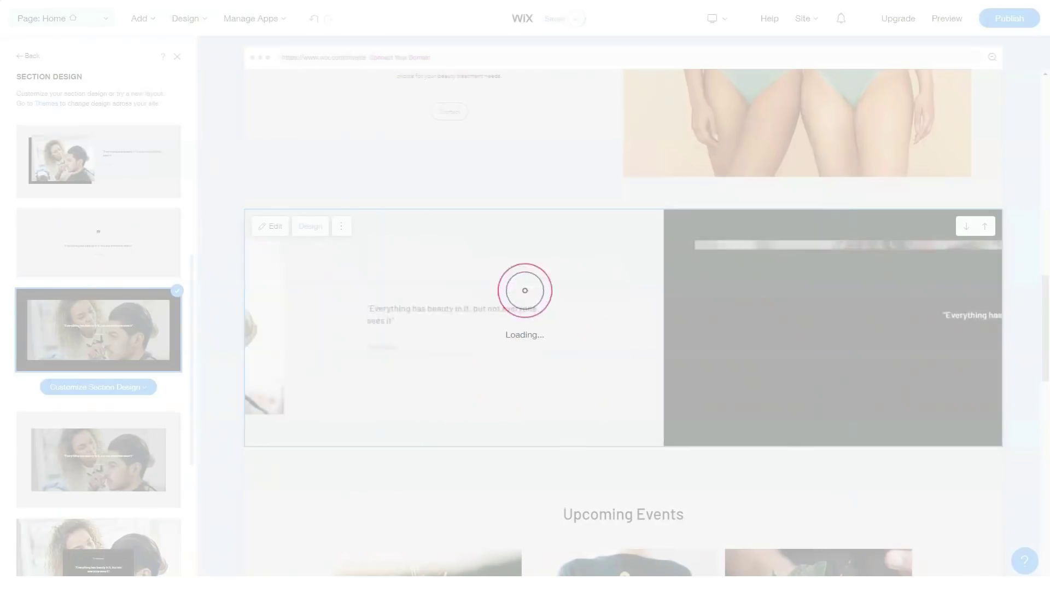
pyautogui.scroll(-2, 524, 290)
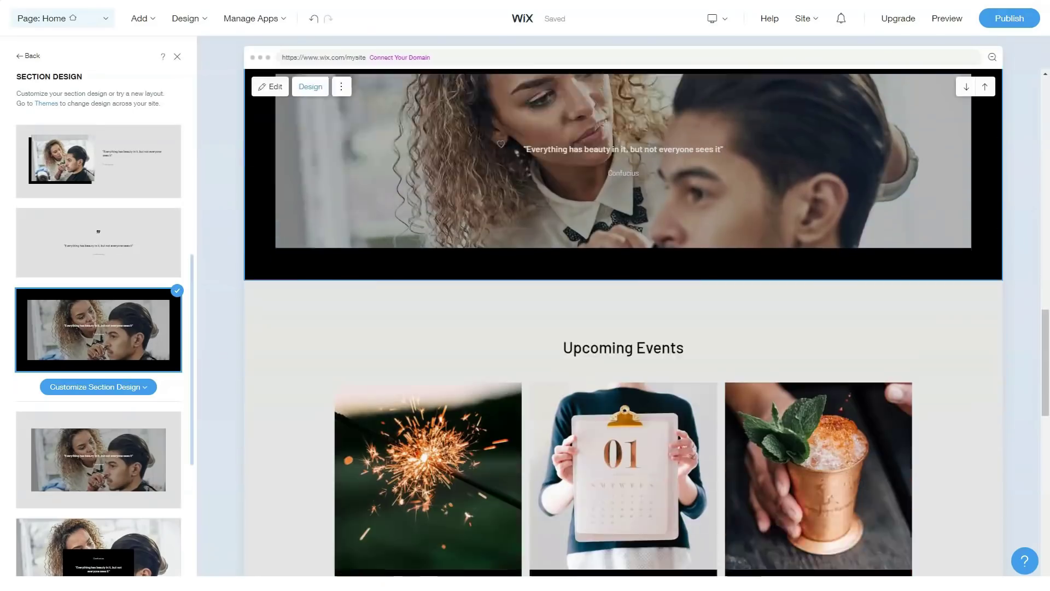
pyautogui.scroll(-3, 524, 290)
pyautogui.scroll(-3, 623, 329)
pyautogui.scroll(-2, 624, 328)
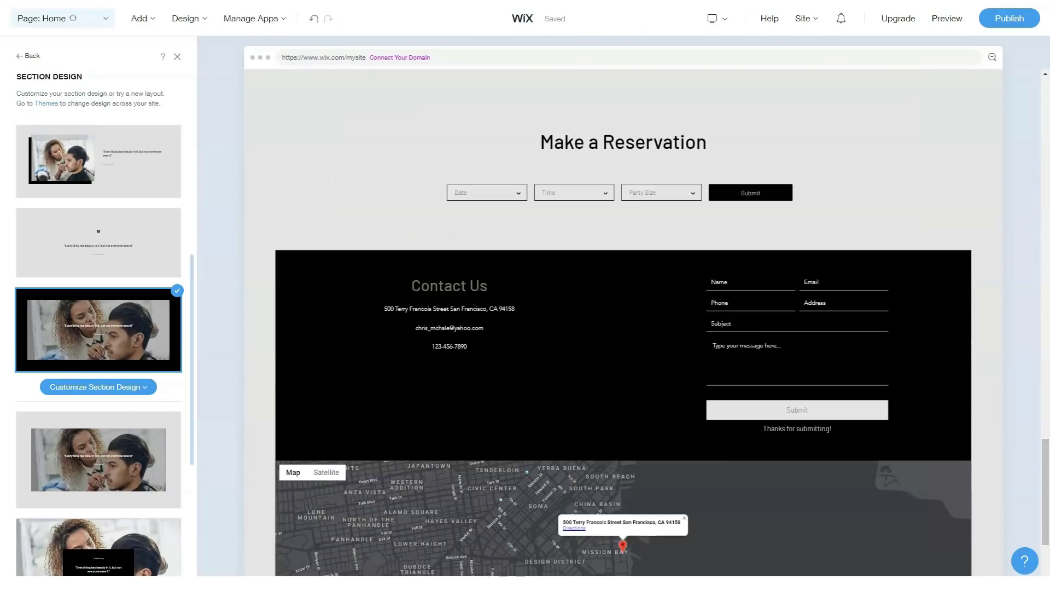
pyautogui.scroll(-2, 624, 328)
pyautogui.scroll(-2, 624, 328)
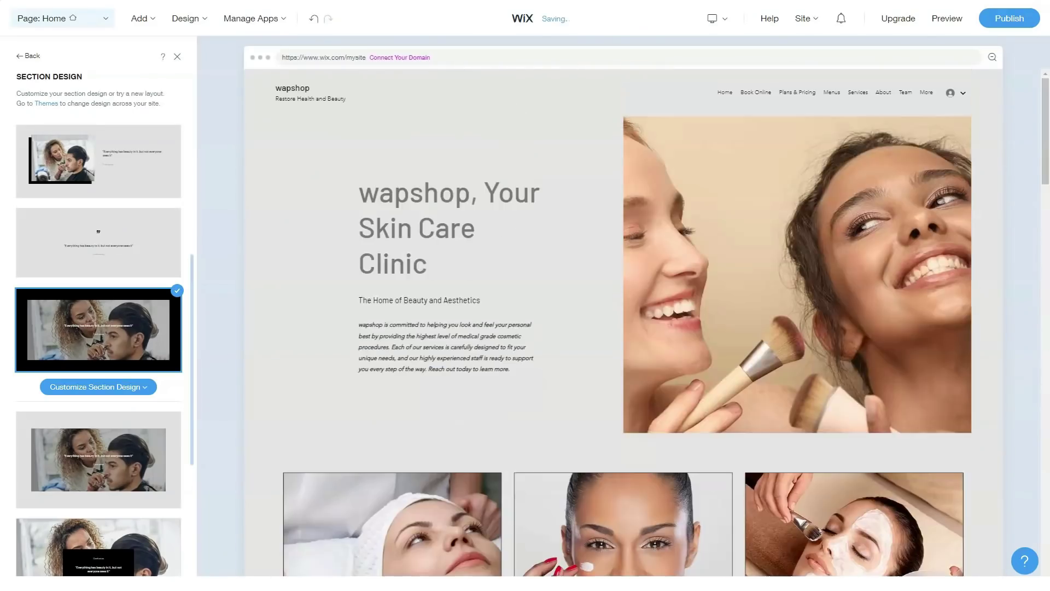